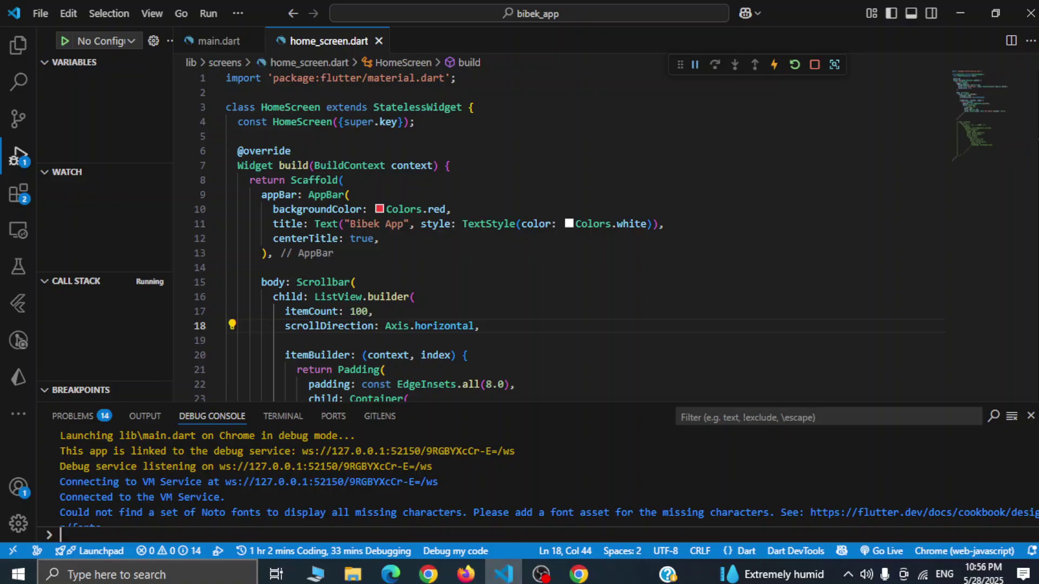
Review the running Flutter landing page at localhost:52064 in Chrome
{"action": "left_click", "coordinate": [578, 574]}
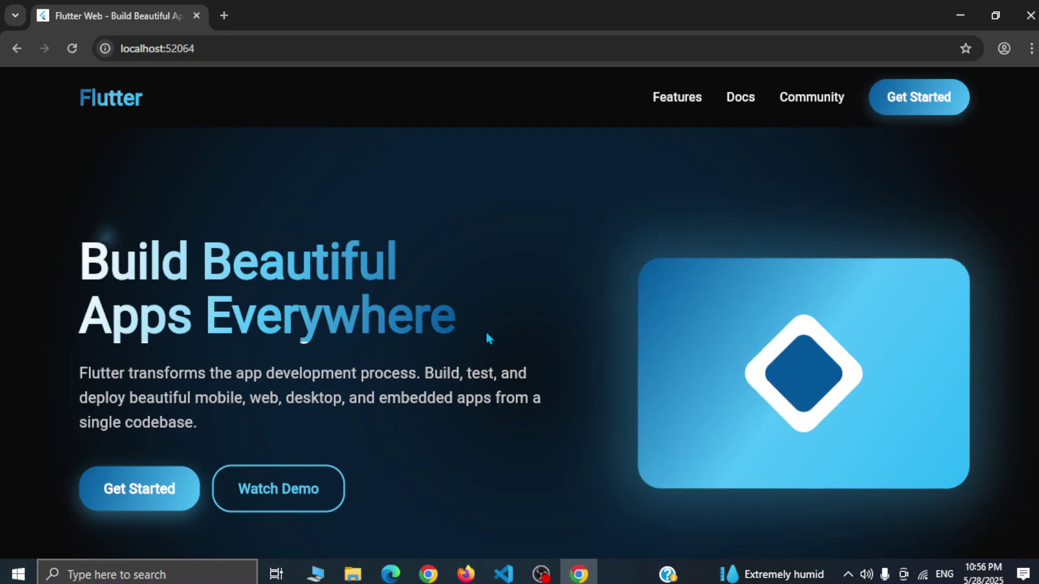
Back in VS Code, run flutter build web in the terminal to compile the app
{"action": "left_click", "coordinate": [504, 574]}
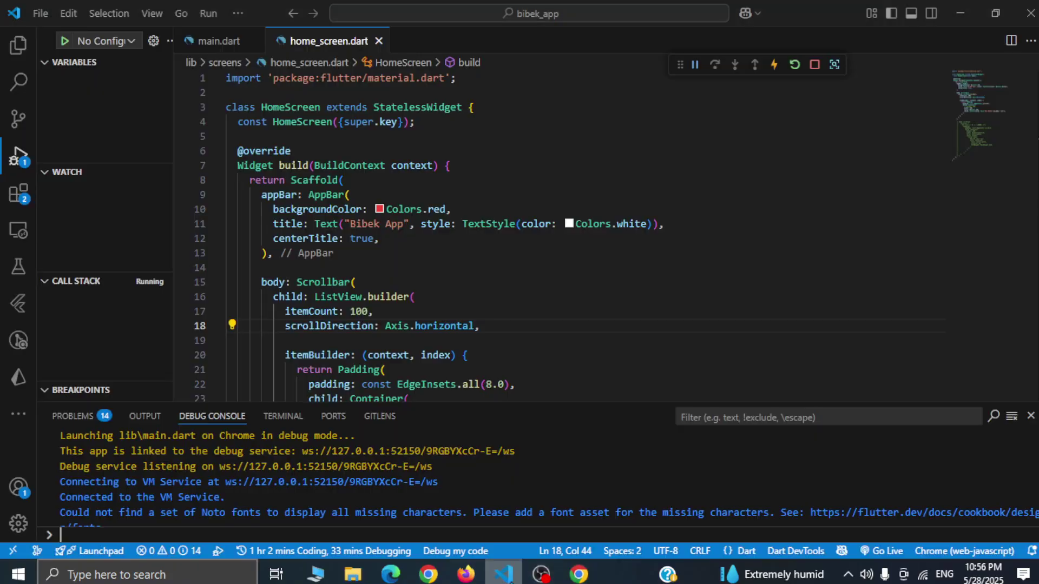
{"action": "left_click", "coordinate": [281, 417]}
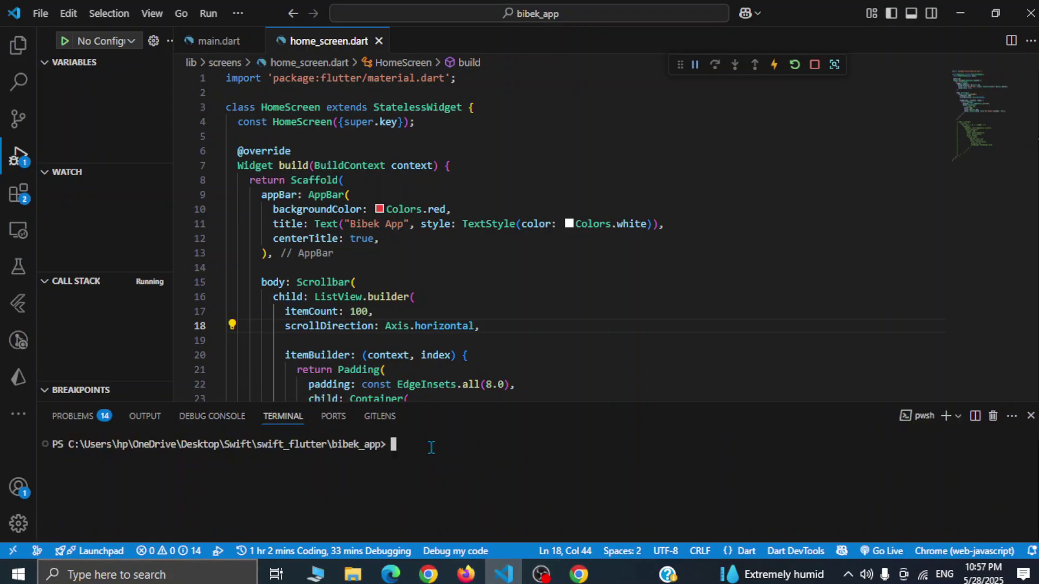
{"action": "type", "text": "flutter puild web"}
{"action": "key", "text": "Return"}
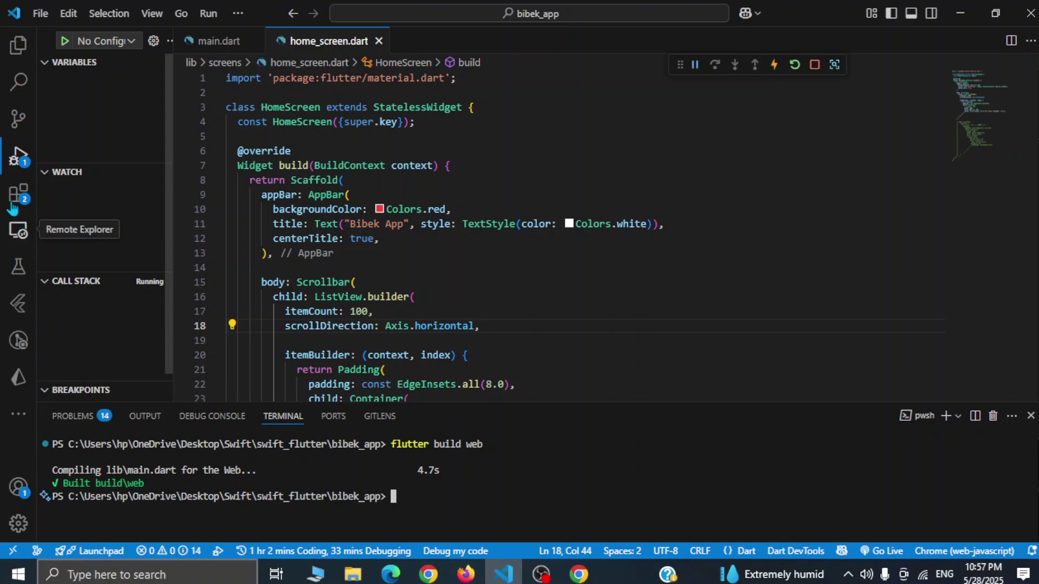
Expand build > web in the Explorer and bring up the web folder's context menu
{"action": "left_click", "coordinate": [11, 49]}
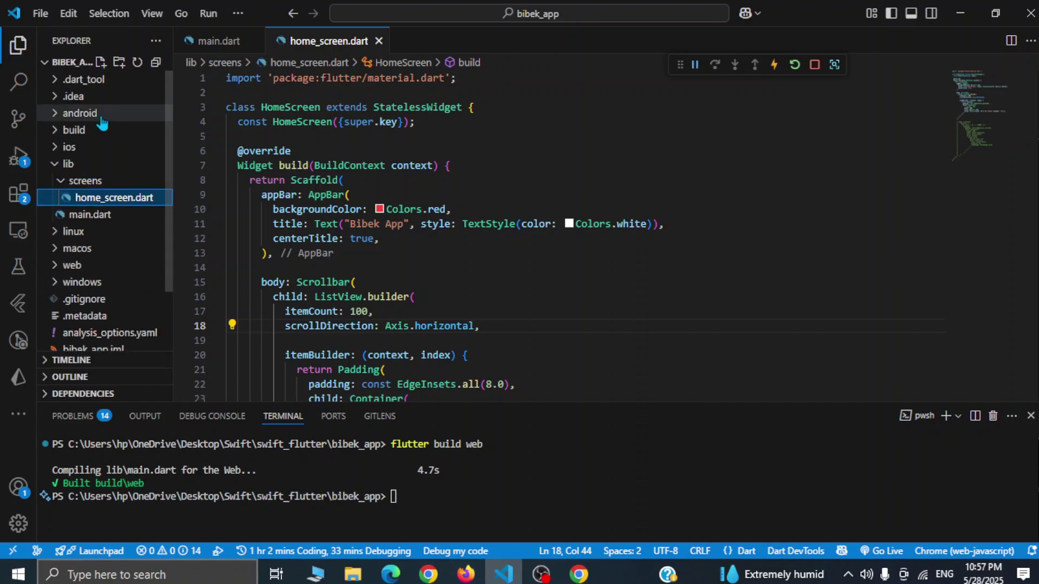
{"action": "left_click", "coordinate": [55, 131]}
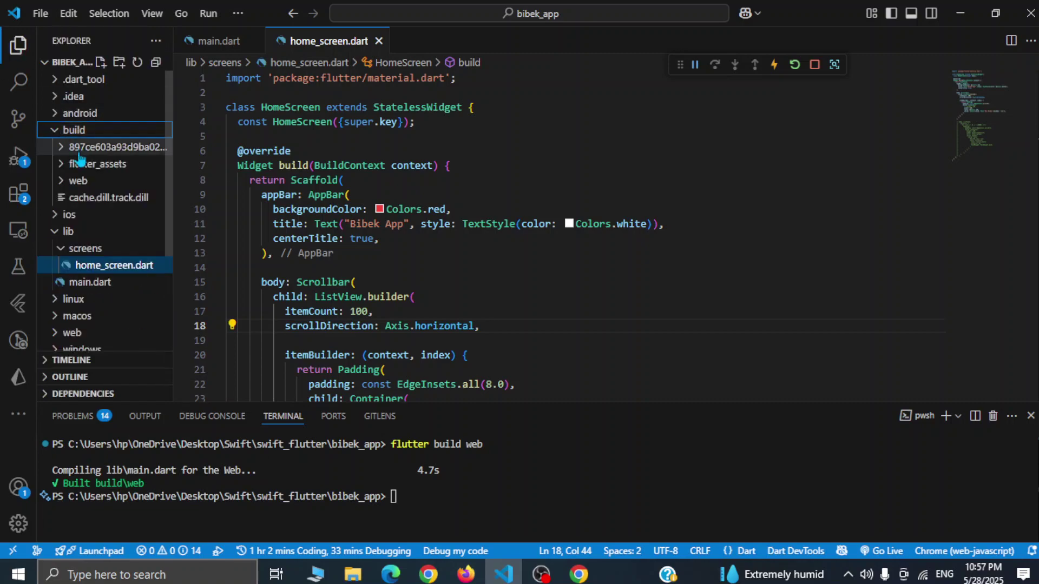
{"action": "left_click", "coordinate": [60, 181]}
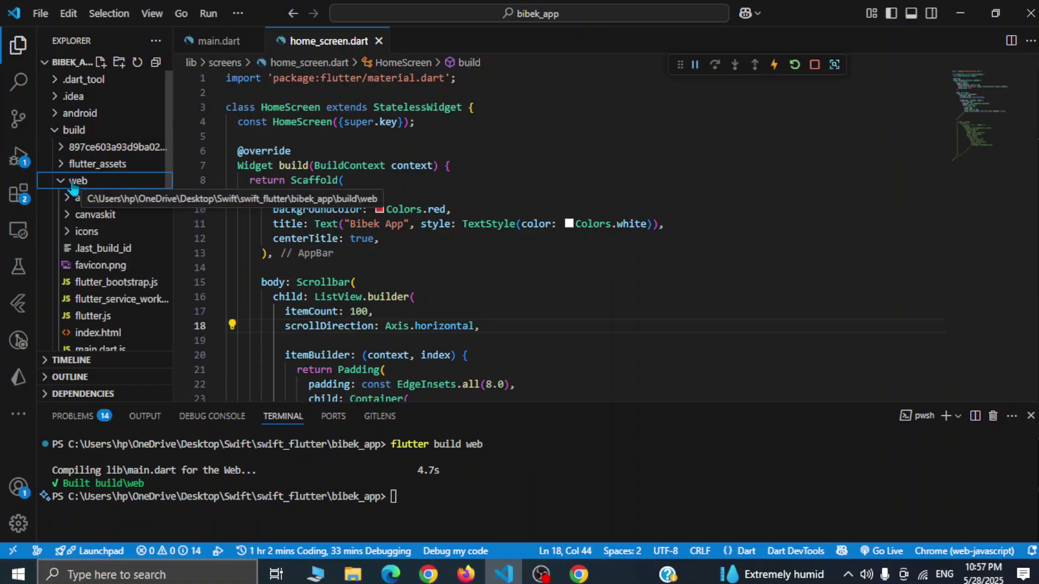
{"action": "right_click", "coordinate": [73, 186]}
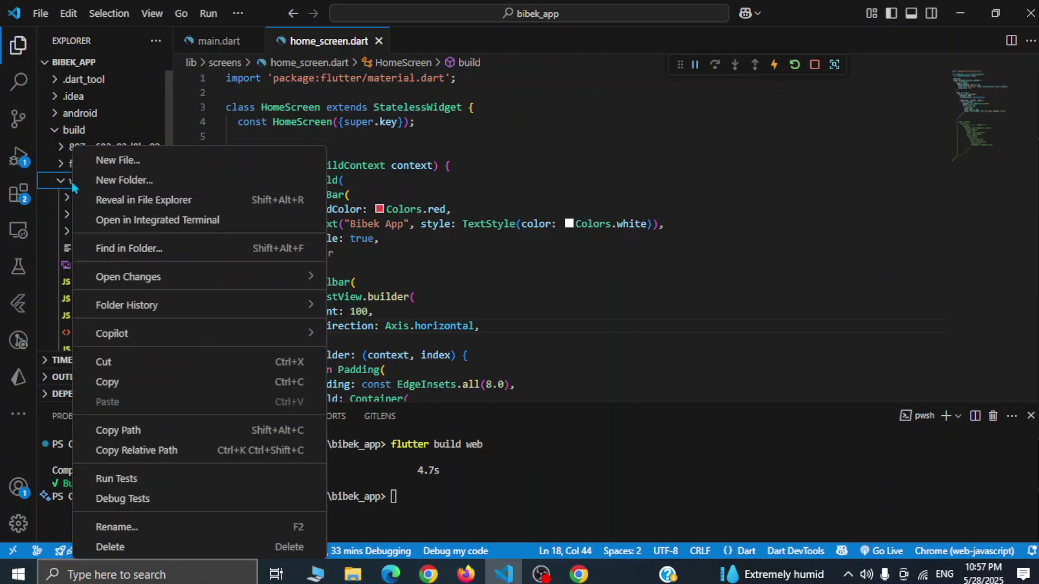
Reveal build\web in File Explorer, open it and select all 12 items
{"action": "left_click", "coordinate": [145, 200]}
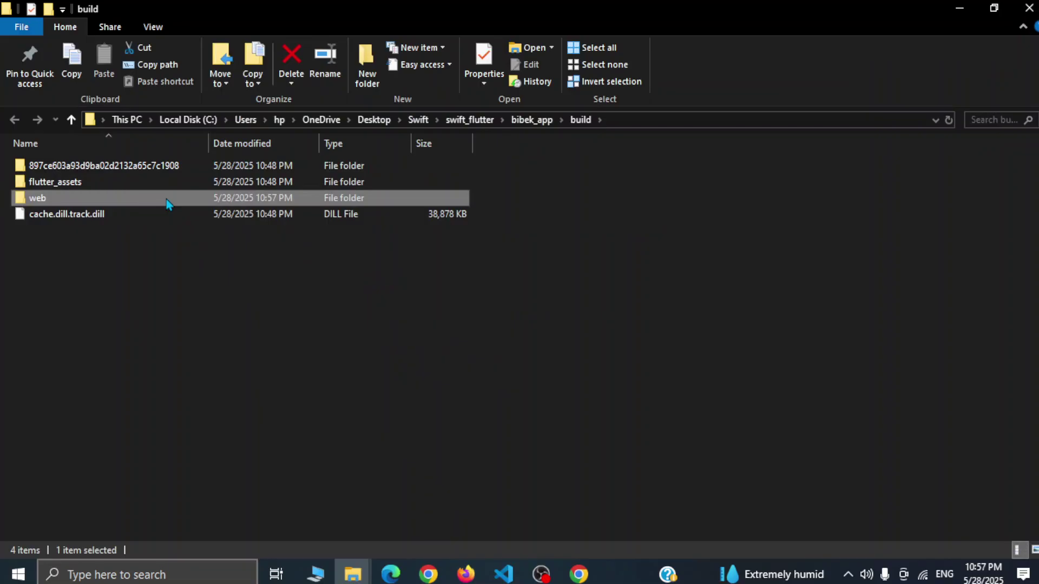
{"action": "double_click", "coordinate": [167, 199]}
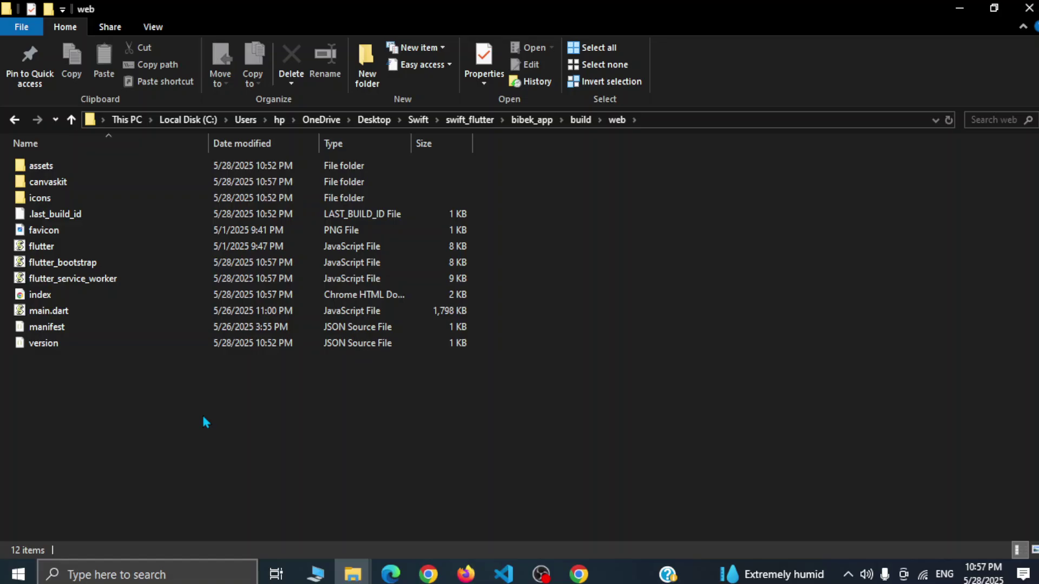
{"action": "left_click_drag", "start_coordinate": [204, 421], "coordinate": [151, 161]}
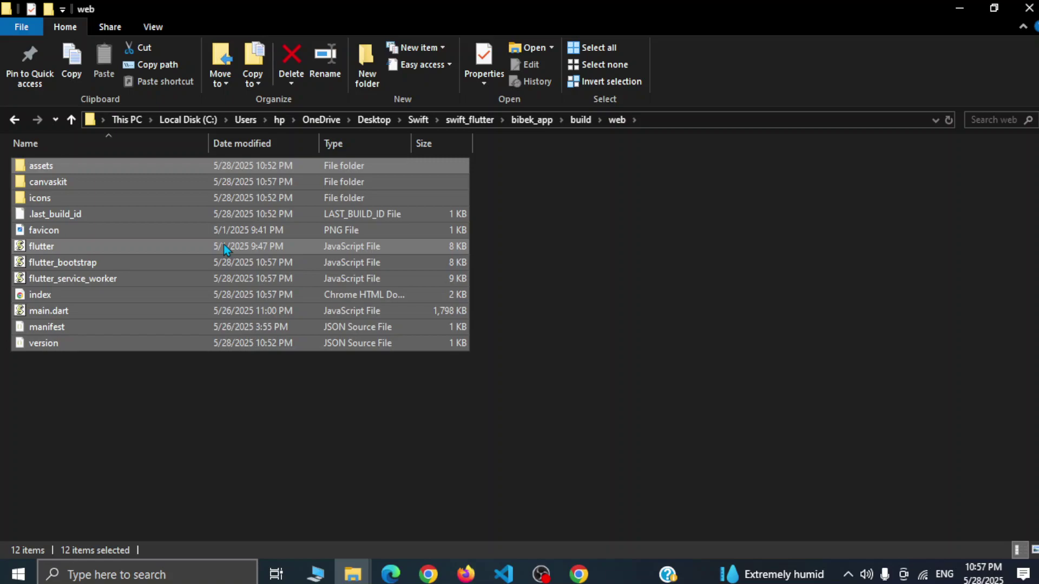
Compress the 12 selected web build items into a ZIP archive named flutter
{"action": "right_click", "coordinate": [287, 268]}
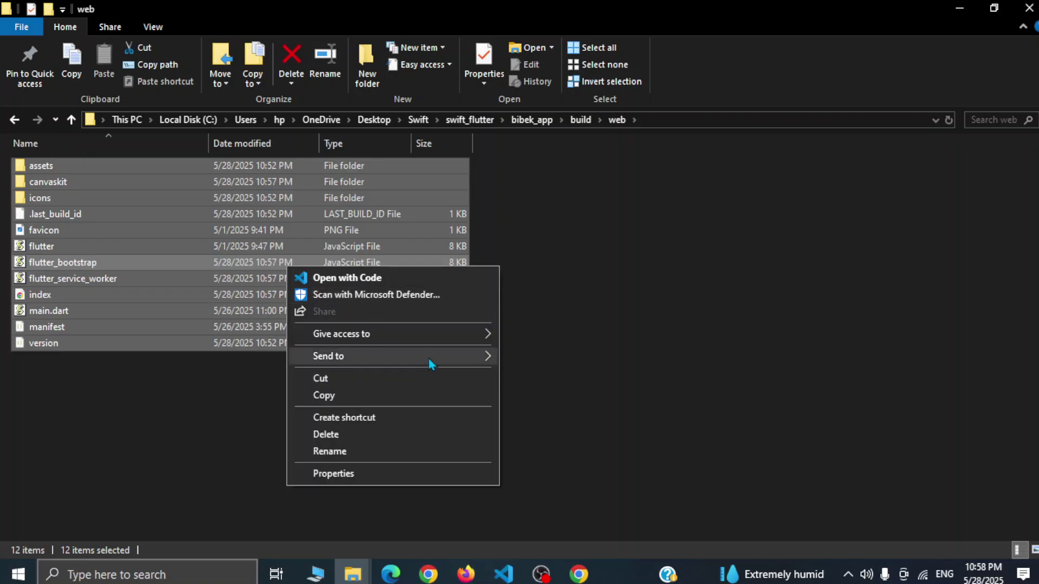
{"action": "mouse_move", "coordinate": [428, 358]}
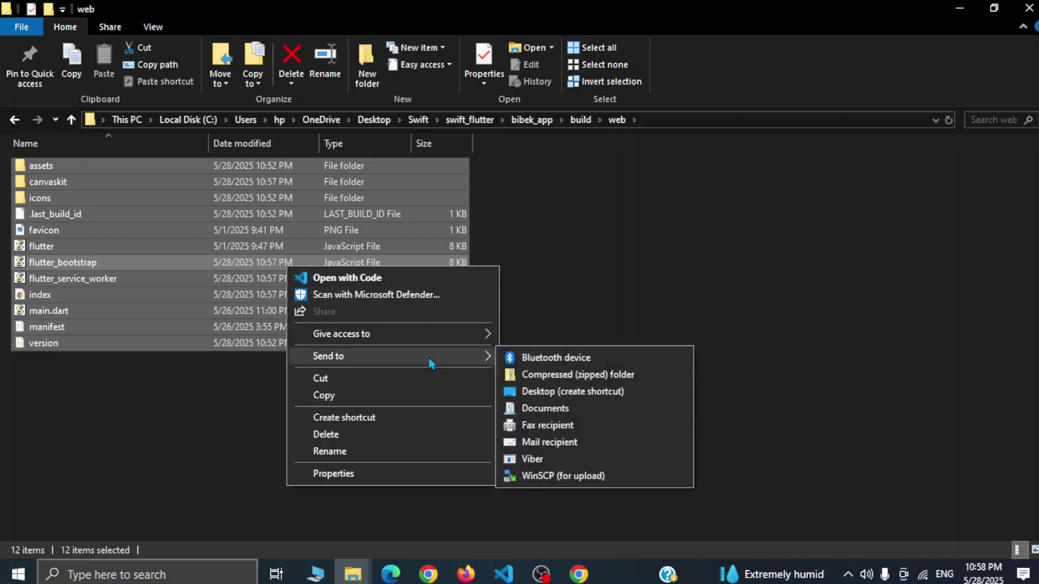
{"action": "left_click", "coordinate": [550, 375]}
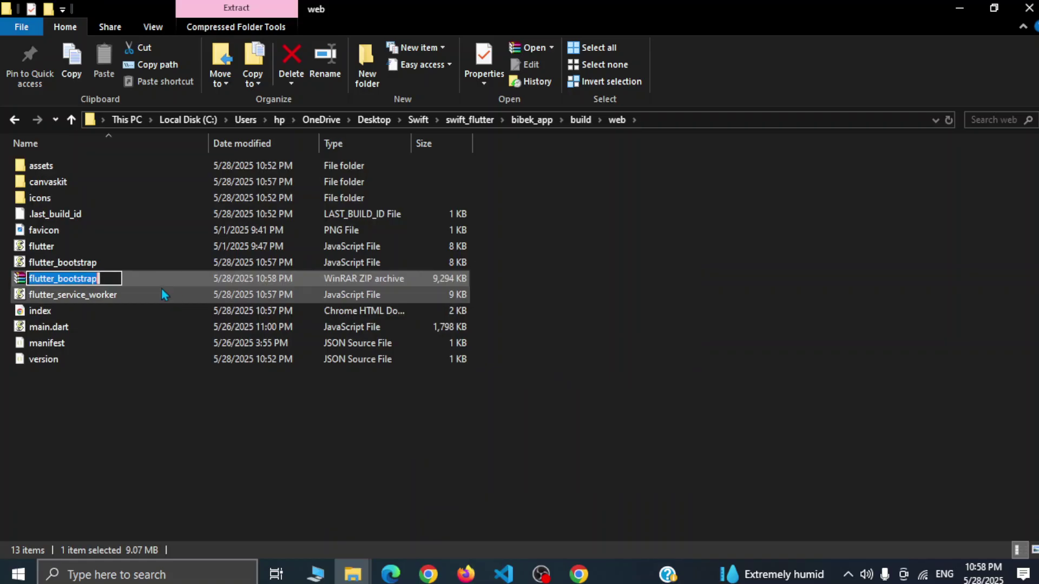
{"action": "key", "text": "BackSpace"}
{"action": "type", "text": "flutter"}
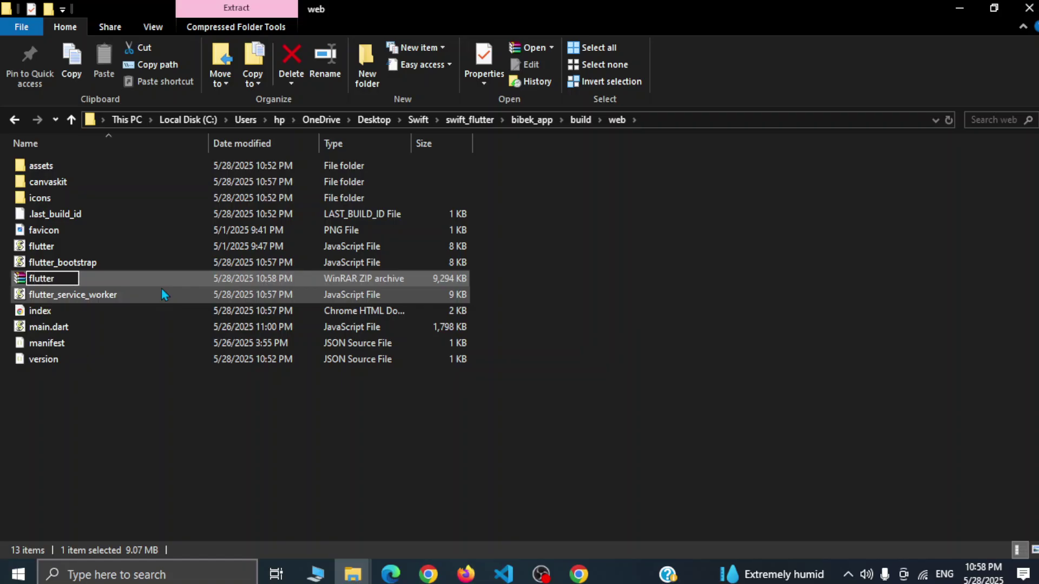
{"action": "key", "text": "Return"}
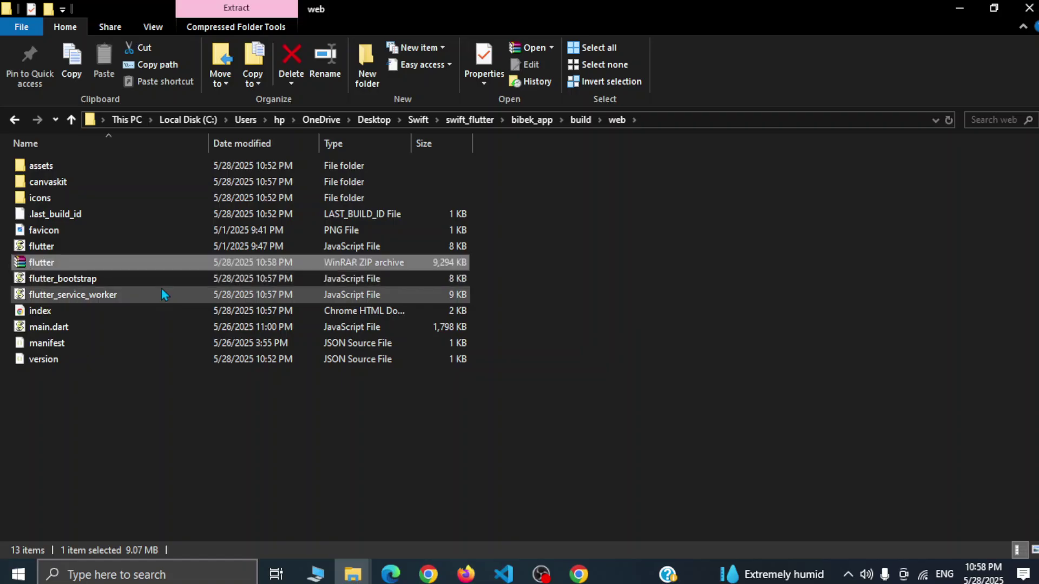
Deselect the files and switch through Chrome to the NepTechPal control panel in Firefox
{"action": "left_click", "coordinate": [199, 425]}
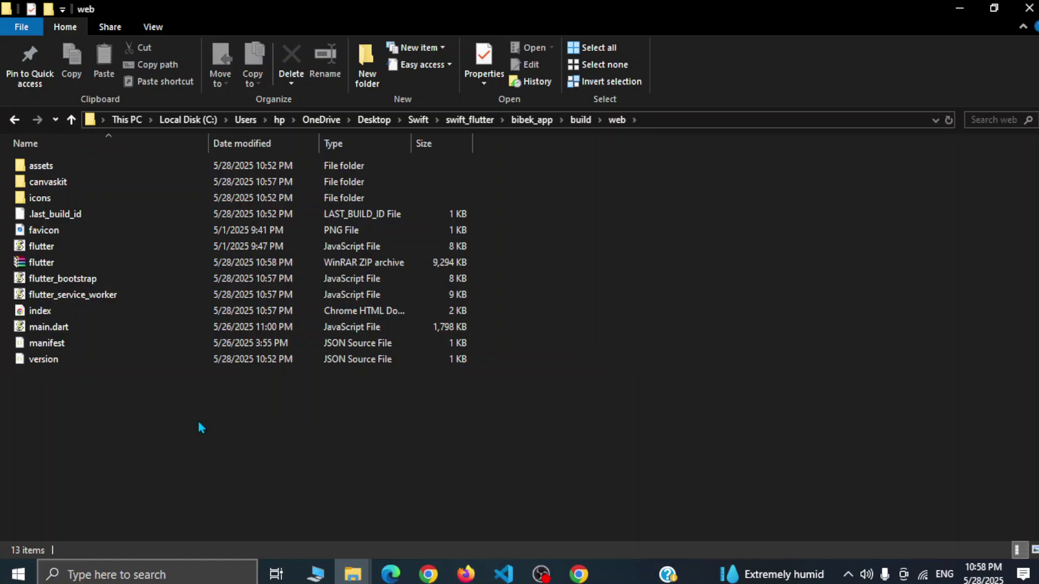
{"action": "left_click", "coordinate": [579, 574]}
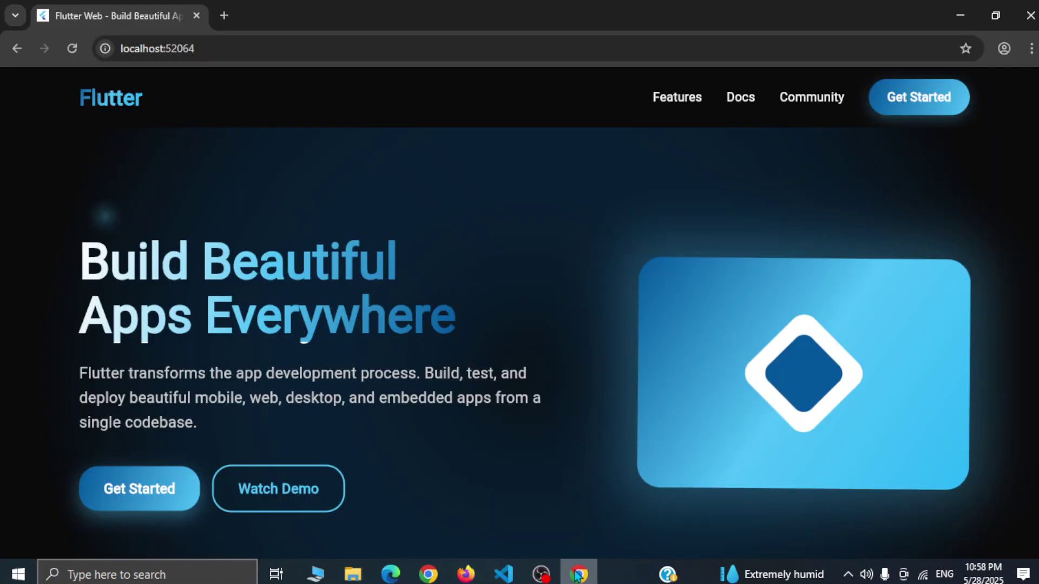
{"action": "left_click", "coordinate": [469, 574]}
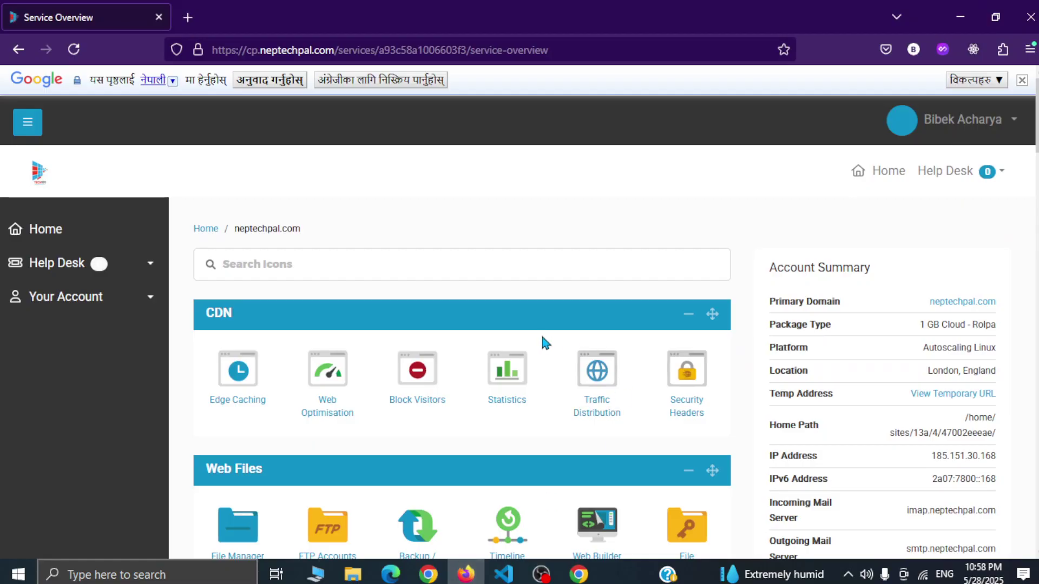
Close the Google Translate bar and scroll down to the Domain Names tools
{"action": "left_click", "coordinate": [1021, 80]}
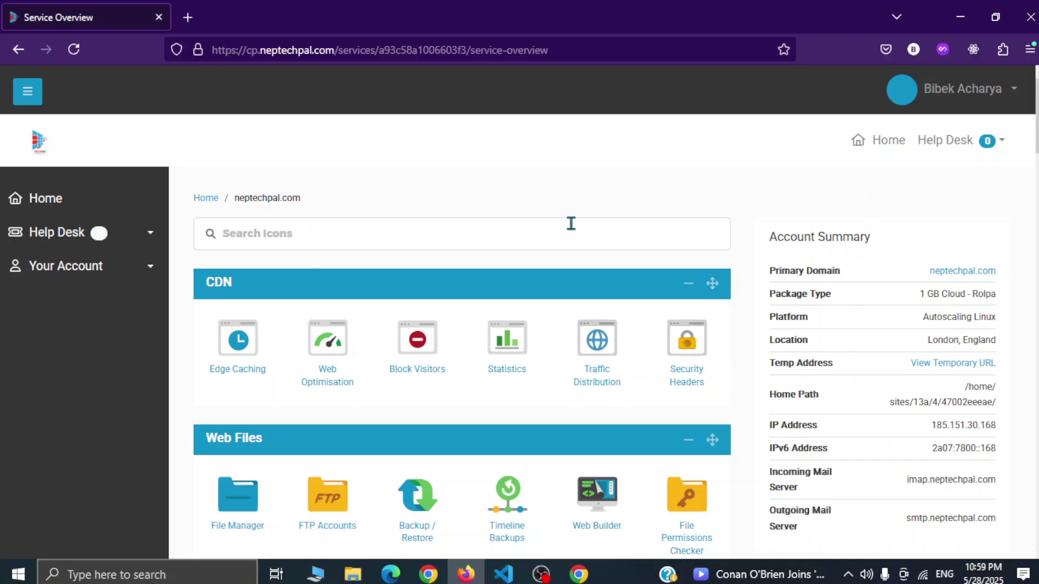
{"action": "scroll", "coordinate": [336, 309], "scroll_direction": "down", "scroll_amount": 3}
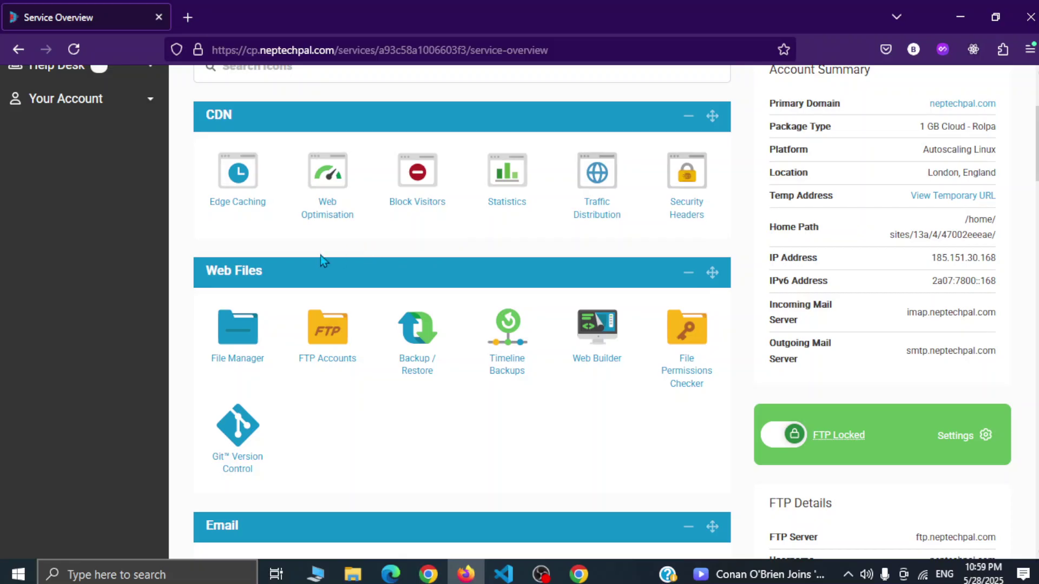
{"action": "scroll", "coordinate": [323, 261], "scroll_direction": "down", "scroll_amount": 9}
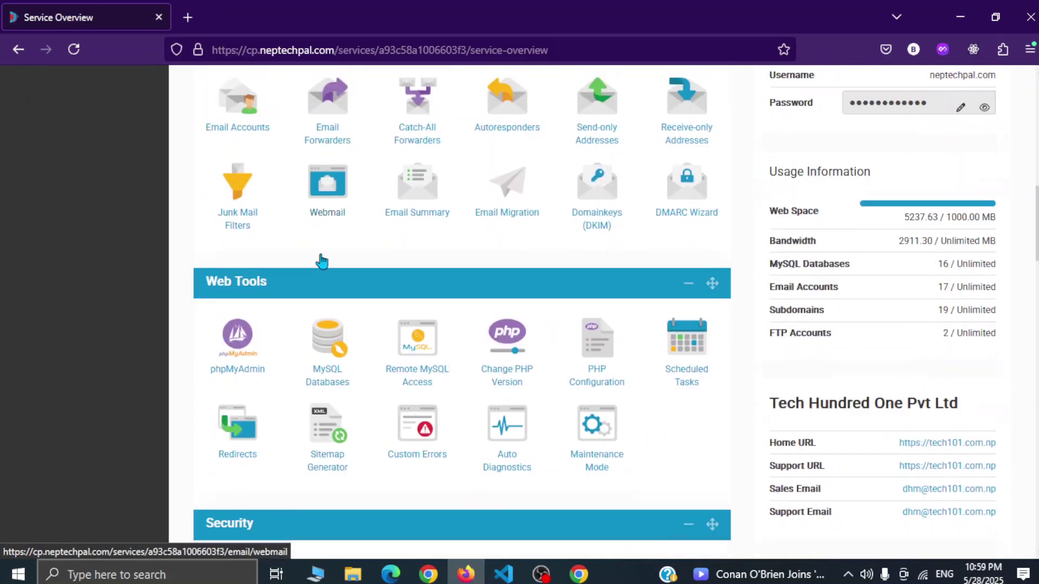
{"action": "scroll", "coordinate": [322, 261], "scroll_direction": "down", "scroll_amount": 1}
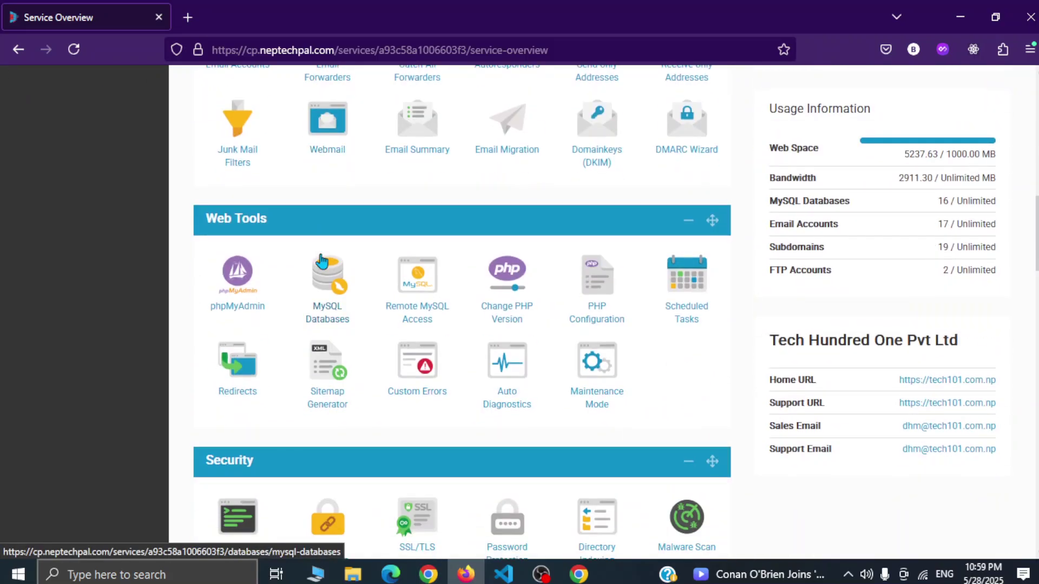
{"action": "scroll", "coordinate": [321, 261], "scroll_direction": "down", "scroll_amount": 6}
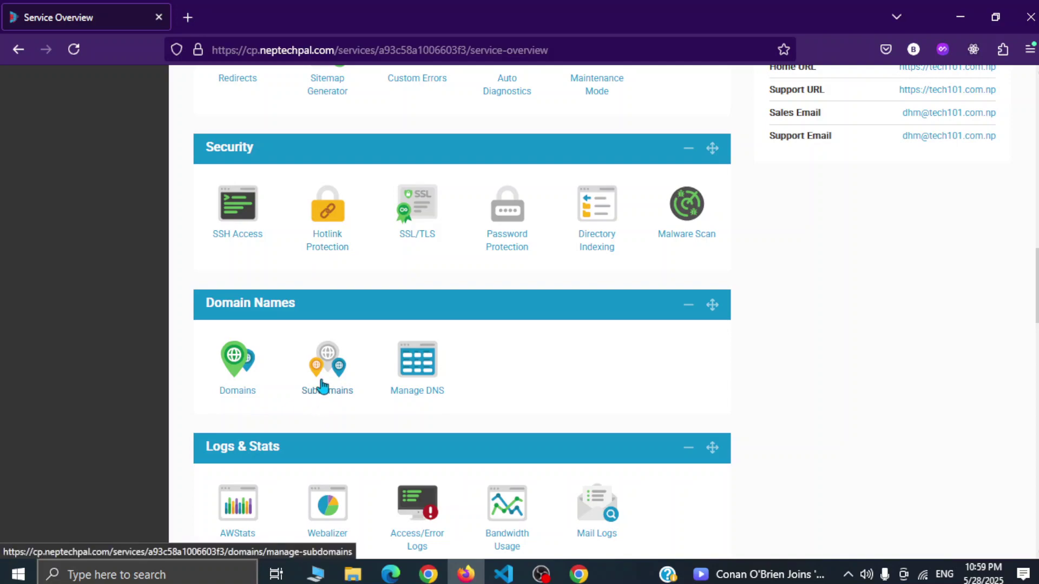
In Subdomains, create subdomain fluttery with document root public_html/fluttery
{"action": "left_click", "coordinate": [322, 386]}
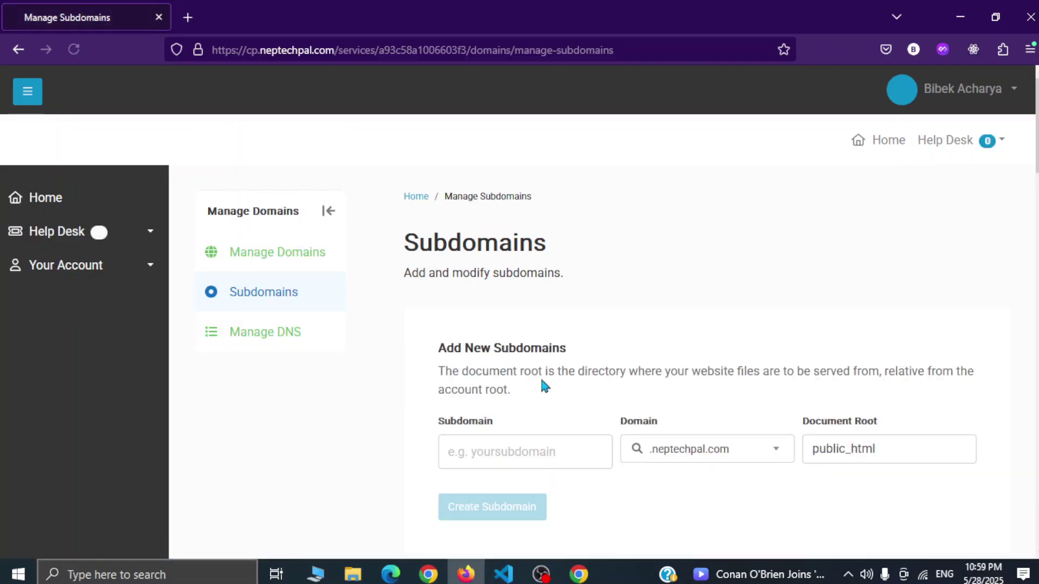
{"action": "scroll", "coordinate": [534, 326], "scroll_direction": "down", "scroll_amount": 3}
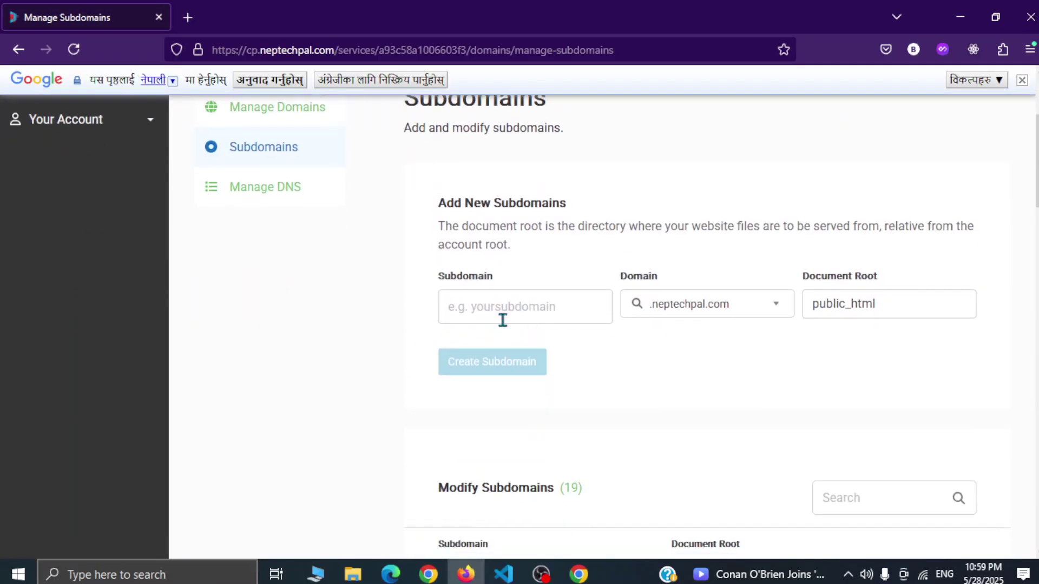
{"action": "left_click", "coordinate": [487, 307]}
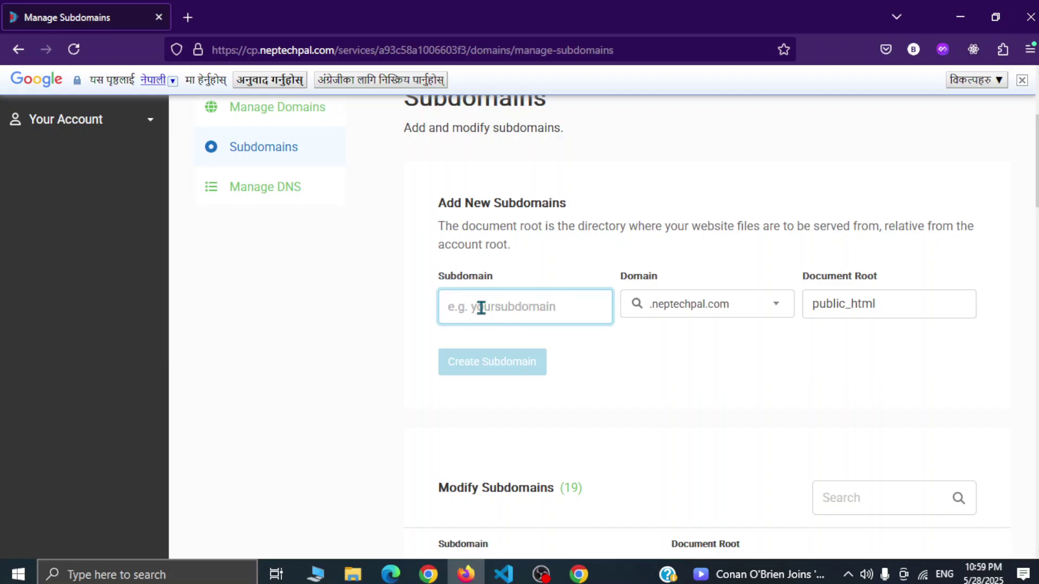
{"action": "type", "text": "flutter"}
{"action": "left_click", "coordinate": [768, 350]}
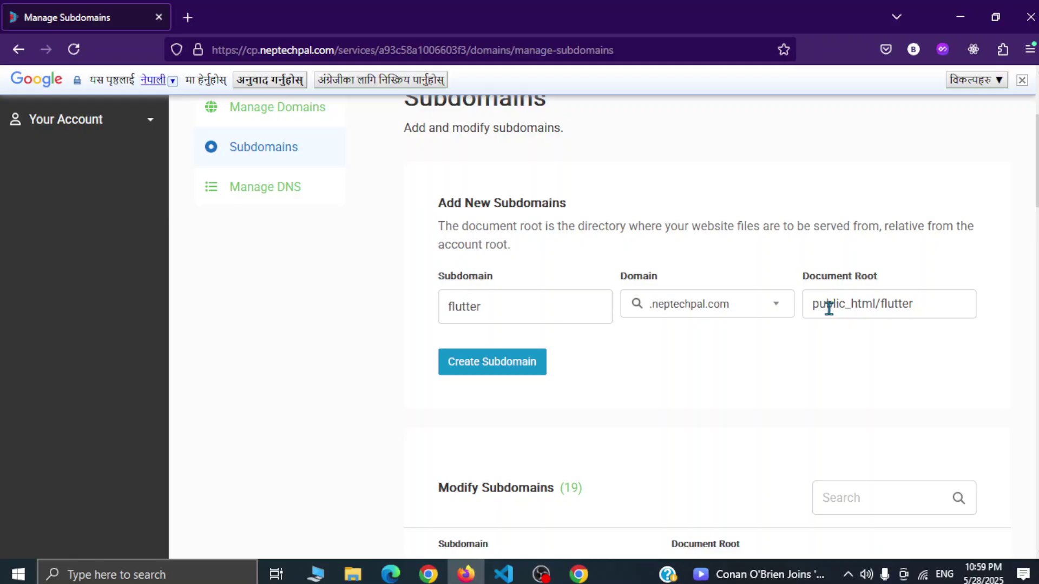
{"action": "left_click_drag", "start_coordinate": [825, 303], "coordinate": [918, 303]}
{"action": "left_click", "coordinate": [918, 304]}
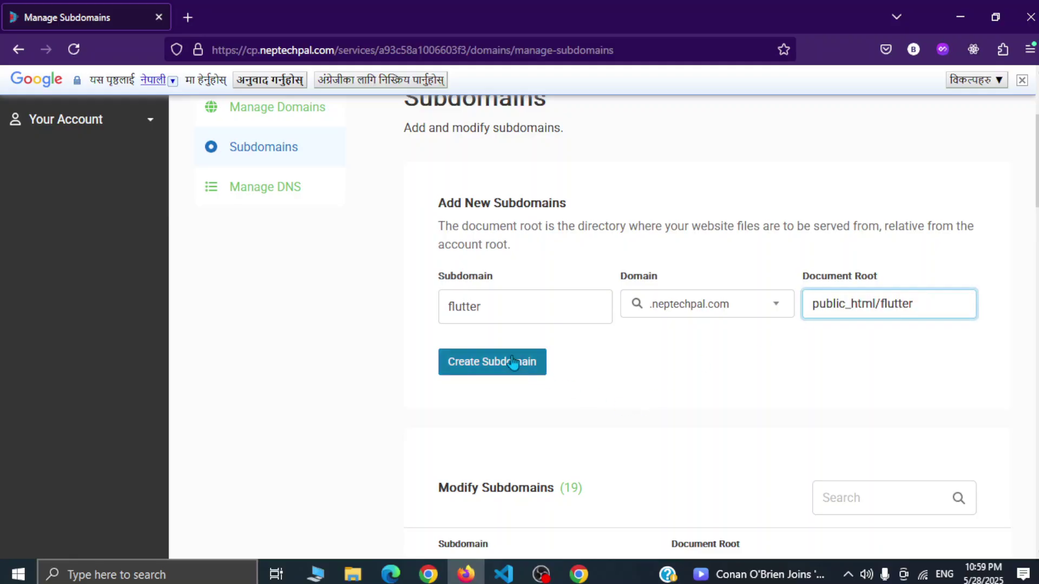
{"action": "left_click", "coordinate": [490, 306]}
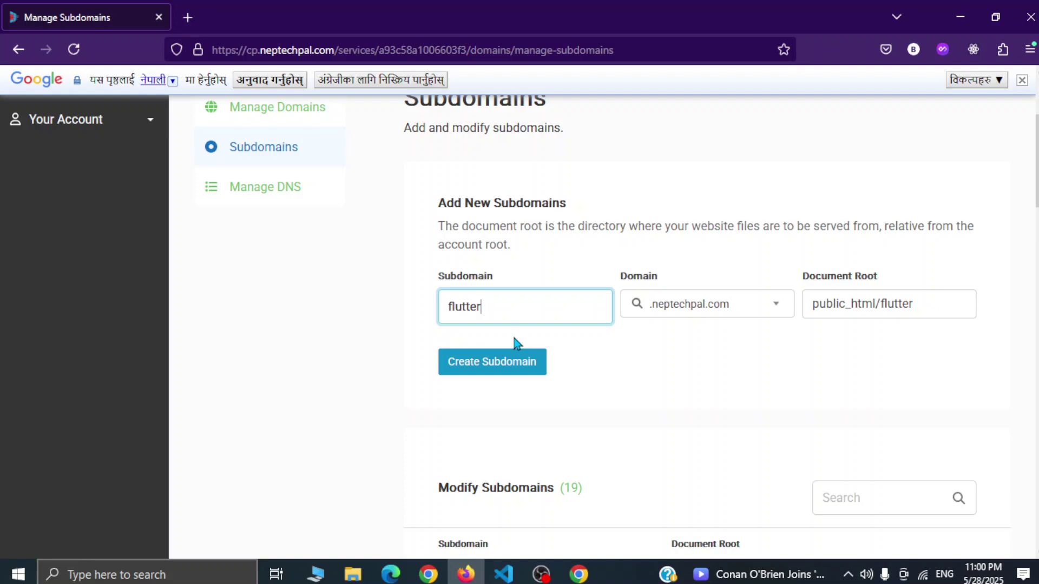
{"action": "type", "text": "y"}
{"action": "left_click", "coordinate": [938, 309]}
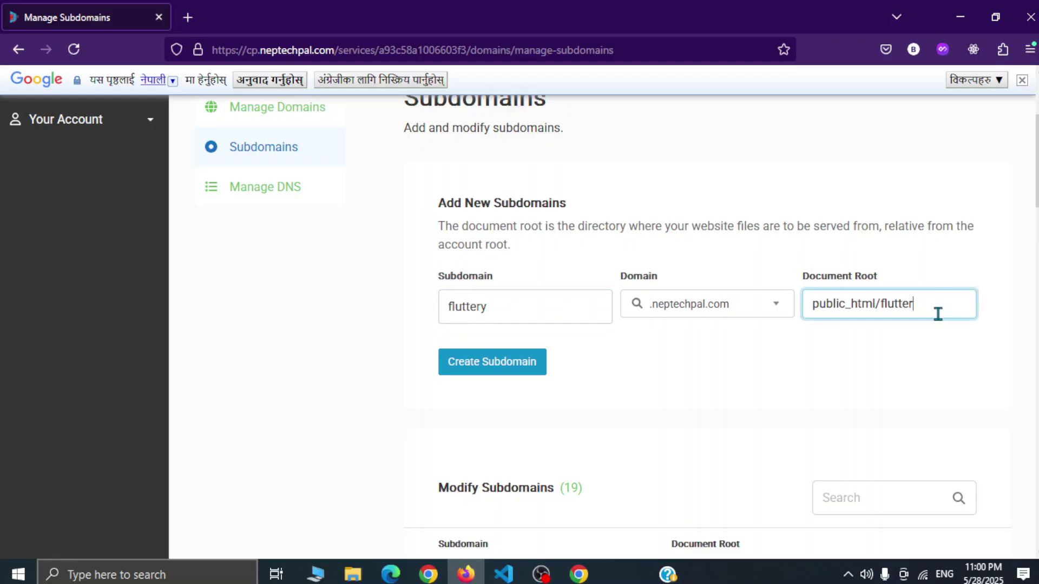
{"action": "type", "text": "y"}
{"action": "left_click", "coordinate": [492, 368]}
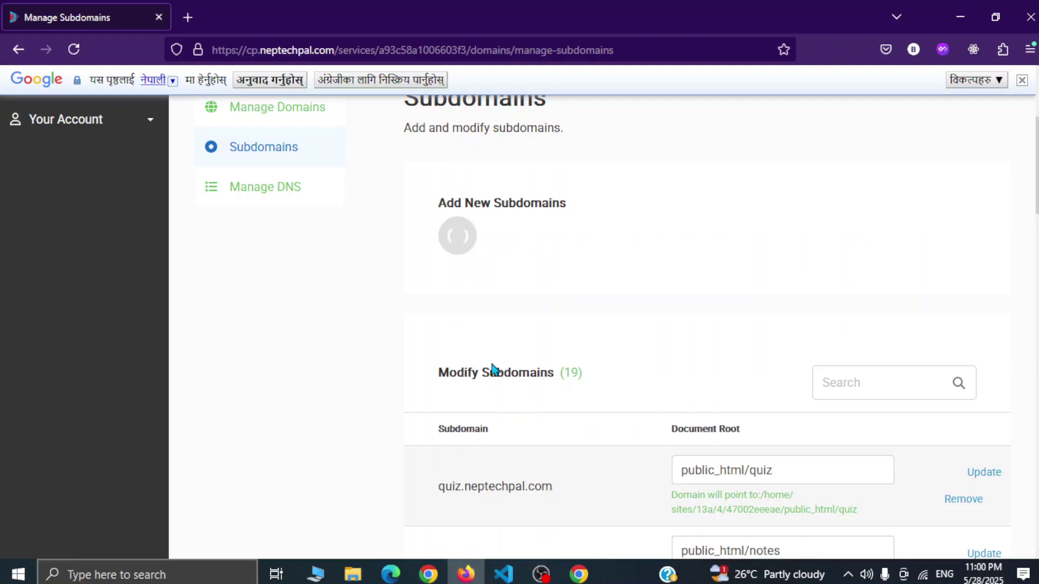
Return to the control panel home, dismiss the translation bar and open File Manager
{"action": "scroll", "coordinate": [460, 368], "scroll_direction": "up", "scroll_amount": 4}
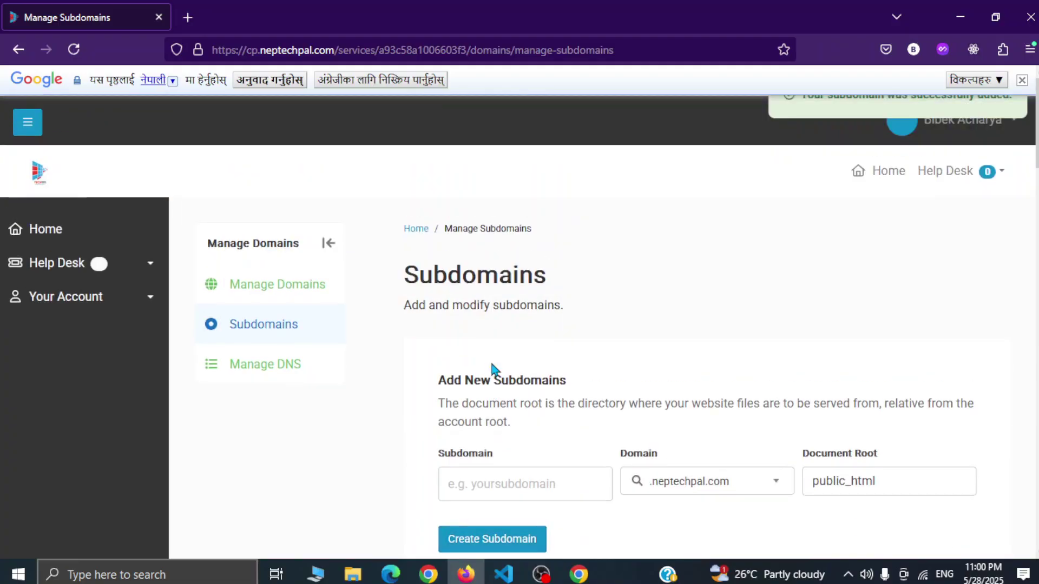
{"action": "left_click", "coordinate": [52, 244]}
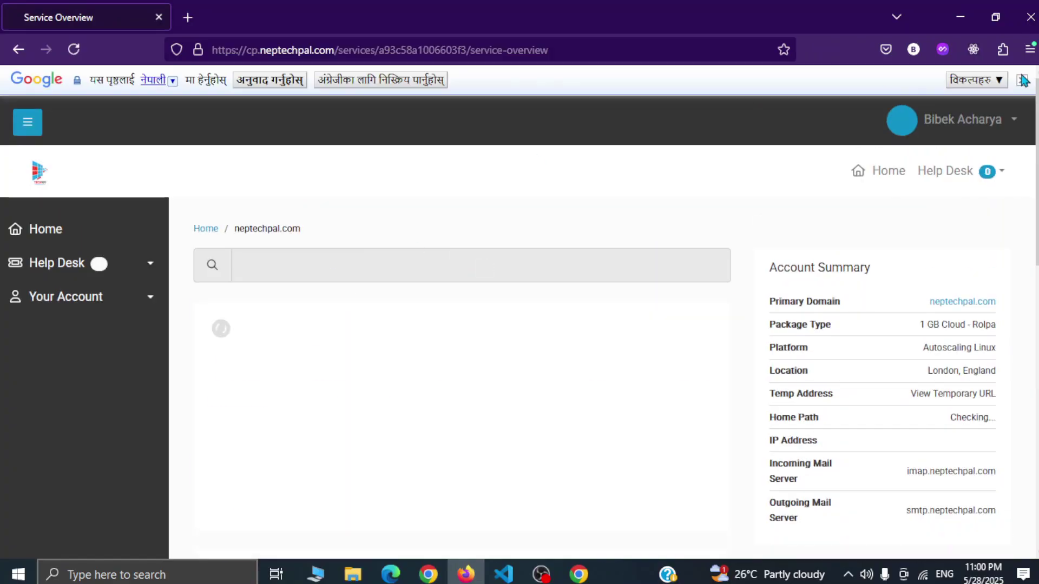
{"action": "left_click", "coordinate": [1022, 83]}
{"action": "scroll", "coordinate": [381, 327], "scroll_direction": "down", "scroll_amount": 3}
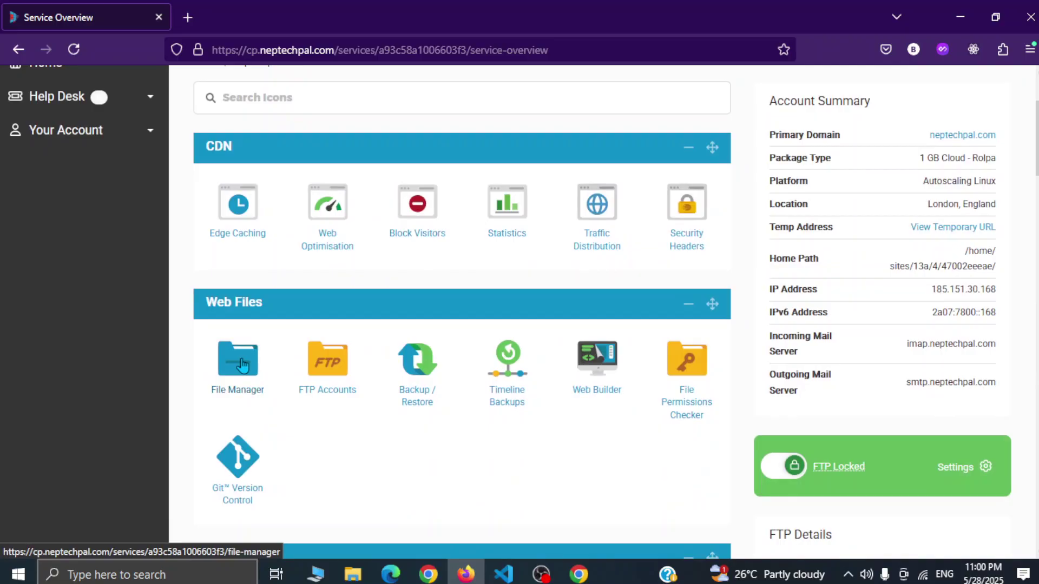
{"action": "left_click", "coordinate": [242, 363]}
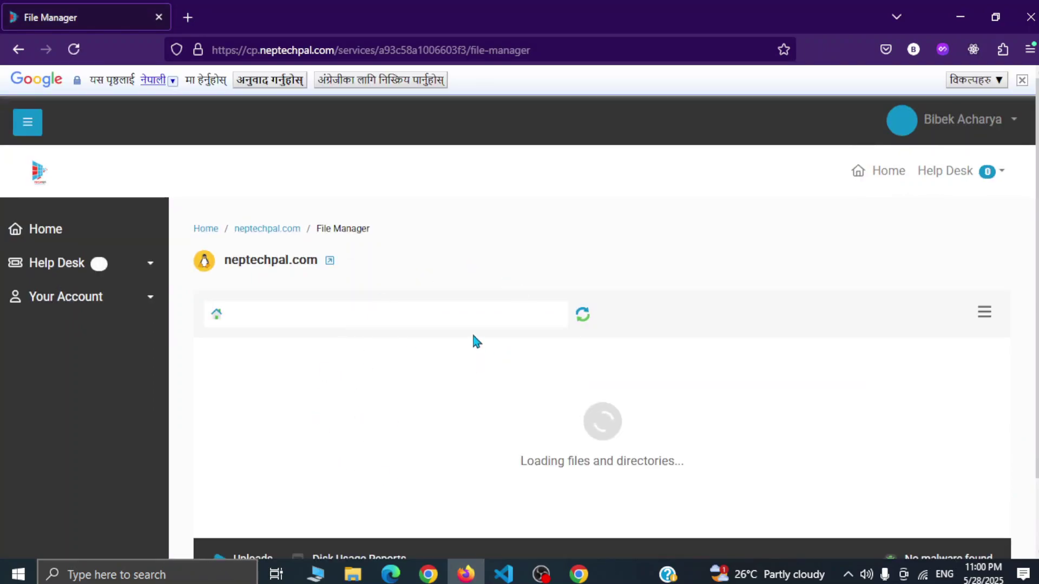
Open public_html and scroll through it to locate the new fluttery folder
{"action": "scroll", "coordinate": [323, 438], "scroll_direction": "down", "scroll_amount": 2}
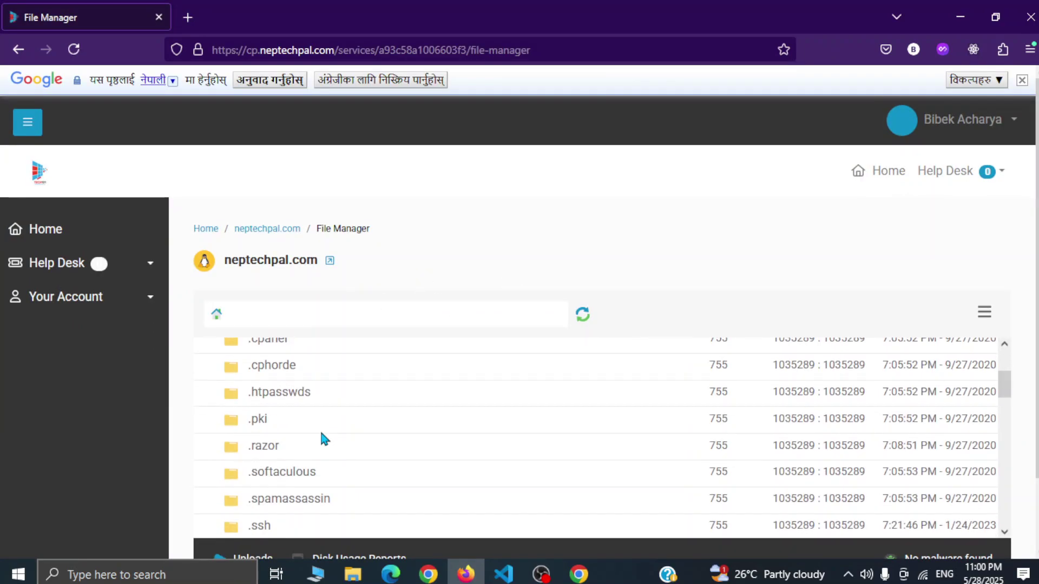
{"action": "scroll", "coordinate": [321, 433], "scroll_direction": "down", "scroll_amount": 2}
{"action": "scroll", "coordinate": [468, 303], "scroll_direction": "down", "scroll_amount": 2}
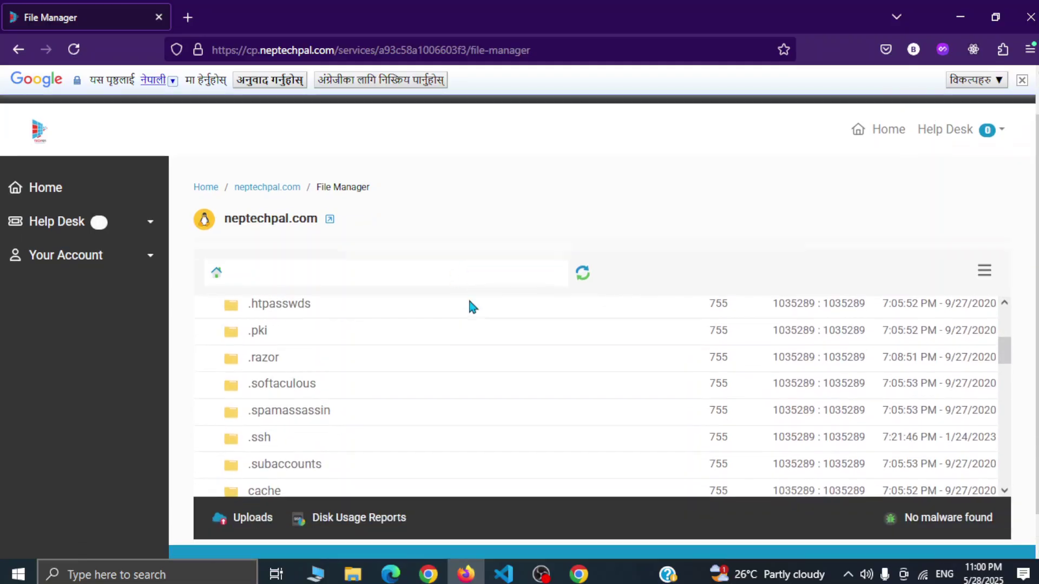
{"action": "scroll", "coordinate": [373, 376], "scroll_direction": "down", "scroll_amount": 4}
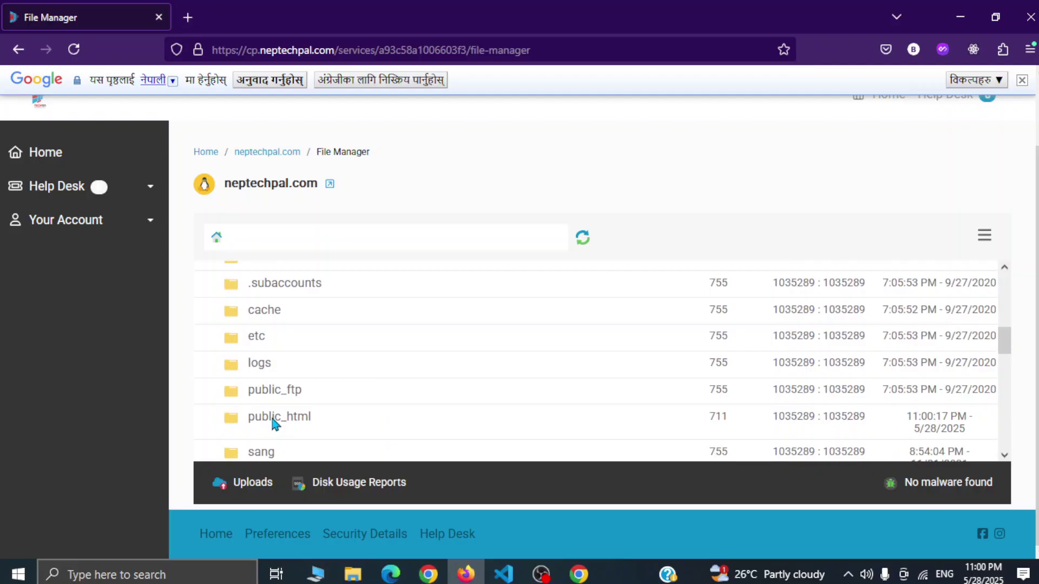
{"action": "double_click", "coordinate": [274, 419]}
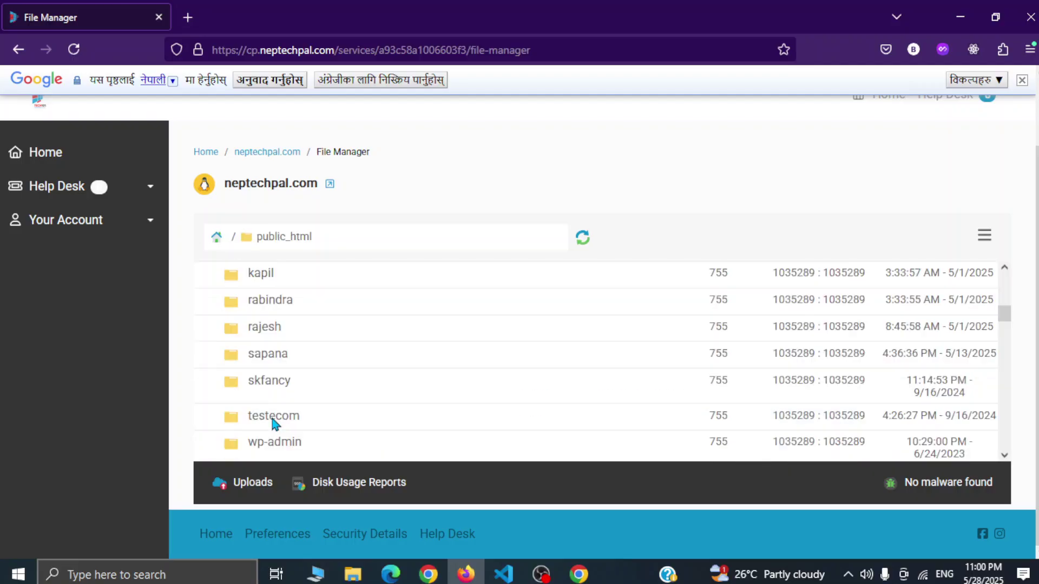
{"action": "scroll", "coordinate": [274, 424], "scroll_direction": "down", "scroll_amount": 3}
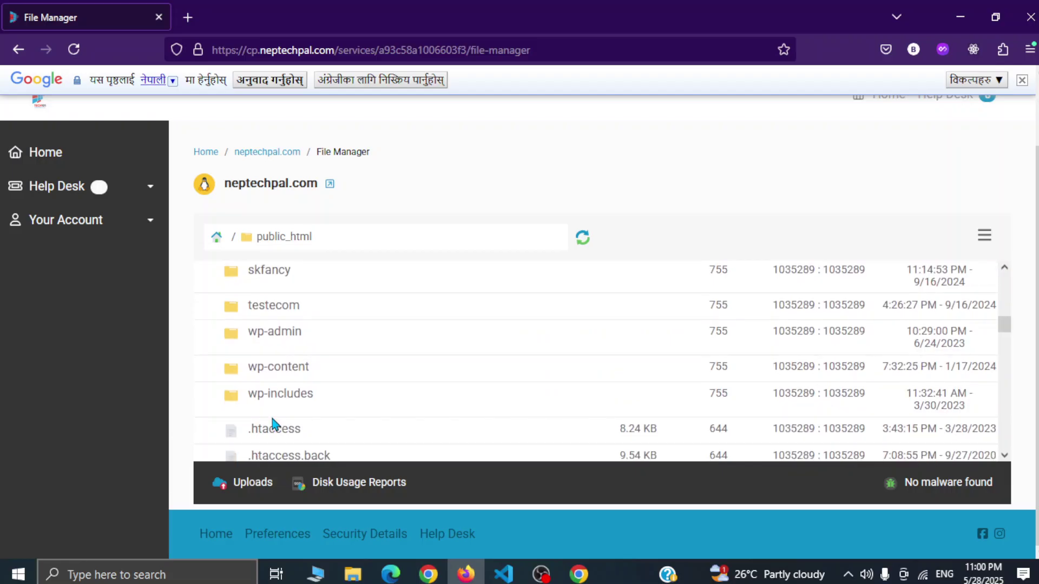
{"action": "scroll", "coordinate": [274, 423], "scroll_direction": "up", "scroll_amount": 10}
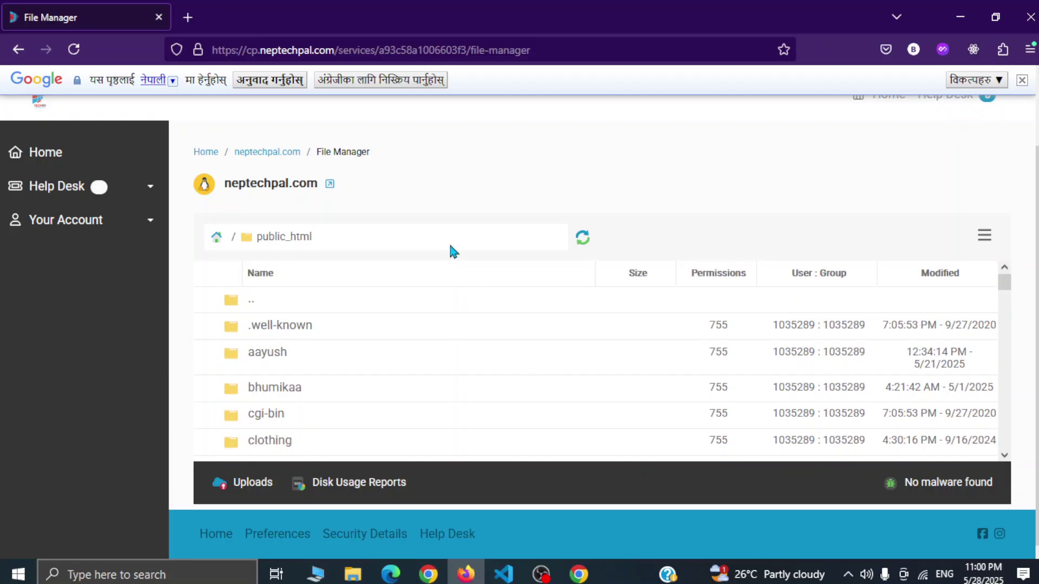
{"action": "scroll", "coordinate": [432, 359], "scroll_direction": "down", "scroll_amount": 10}
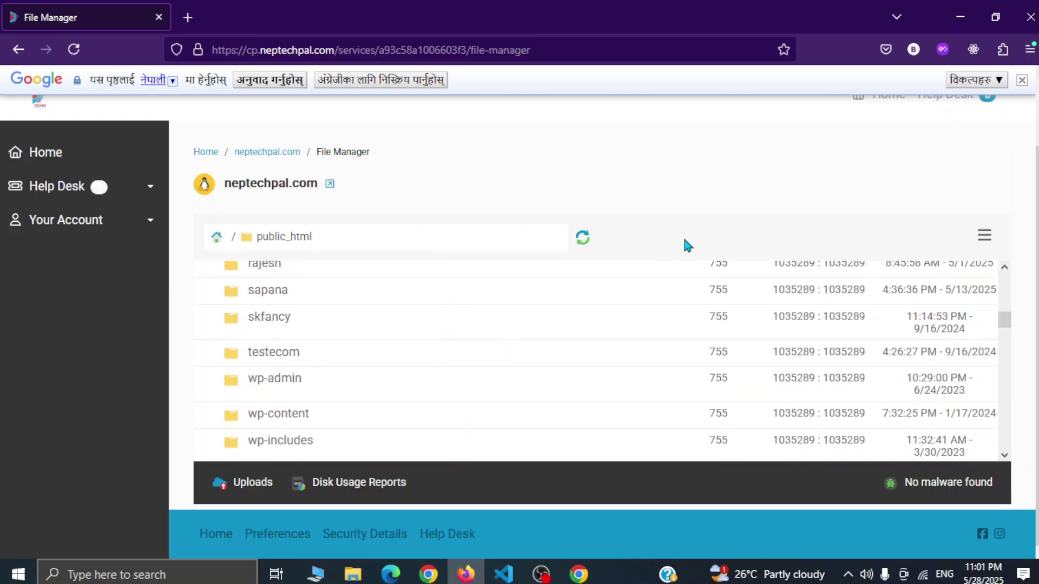
{"action": "scroll", "coordinate": [421, 373], "scroll_direction": "down", "scroll_amount": 8}
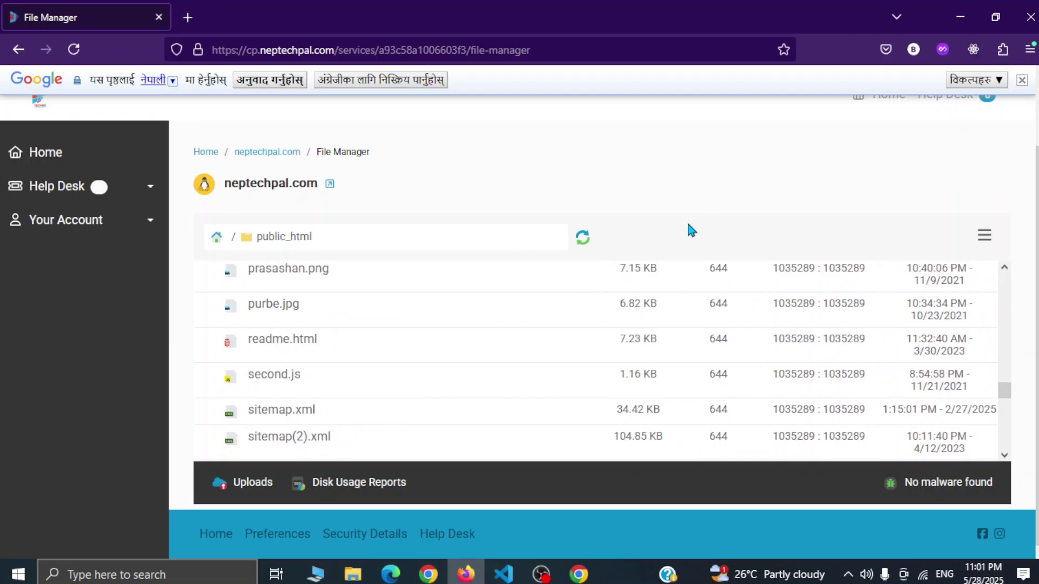
{"action": "scroll", "coordinate": [438, 385], "scroll_direction": "down", "scroll_amount": 6}
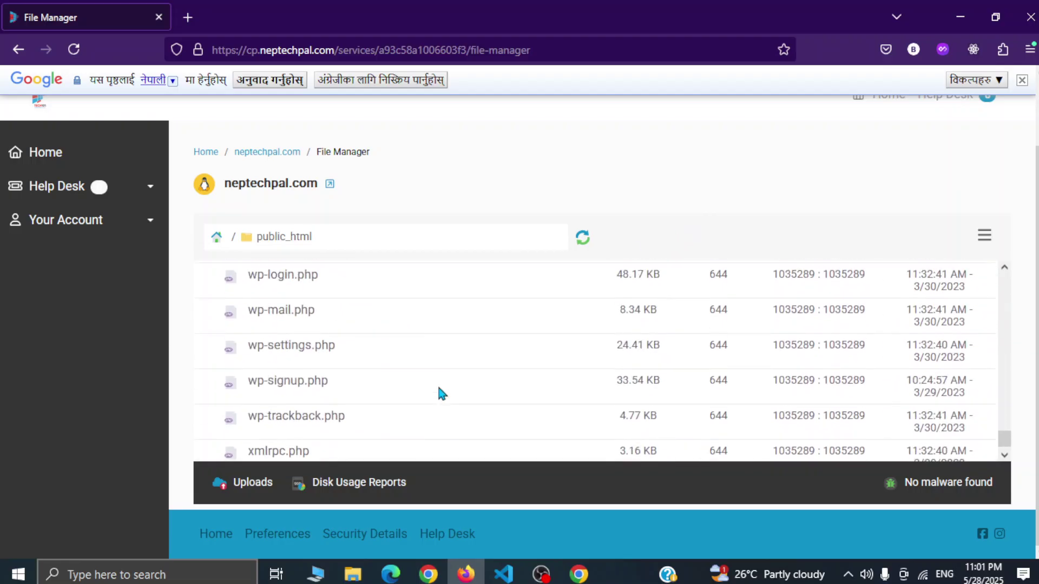
{"action": "scroll", "coordinate": [438, 385], "scroll_direction": "up", "scroll_amount": 5}
{"action": "scroll", "coordinate": [442, 393], "scroll_direction": "up", "scroll_amount": 15}
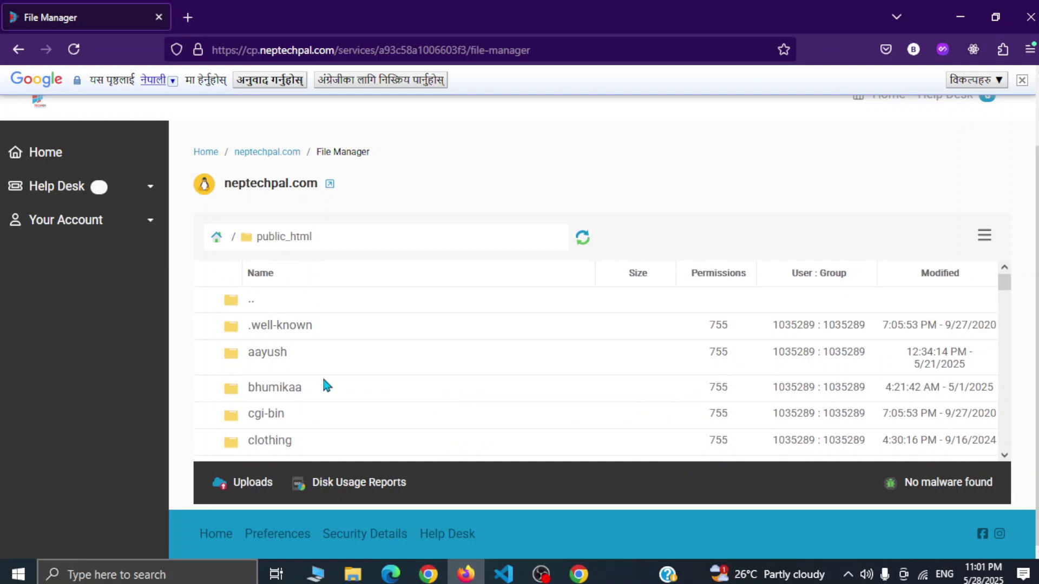
{"action": "scroll", "coordinate": [323, 380], "scroll_direction": "down", "scroll_amount": 5}
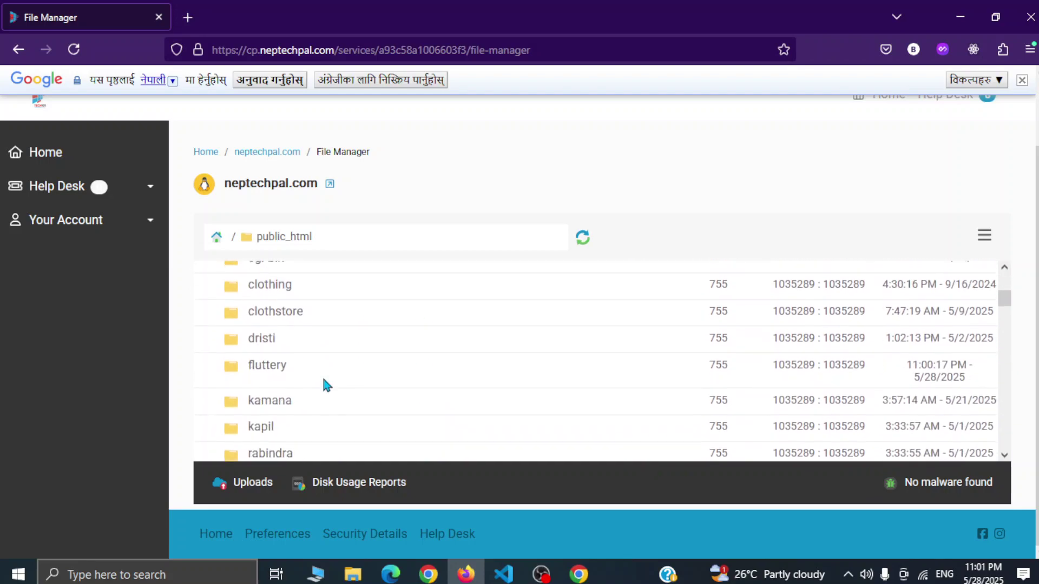
Open the empty fluttery folder and bring up its Uploads area for choosing files
{"action": "double_click", "coordinate": [269, 366]}
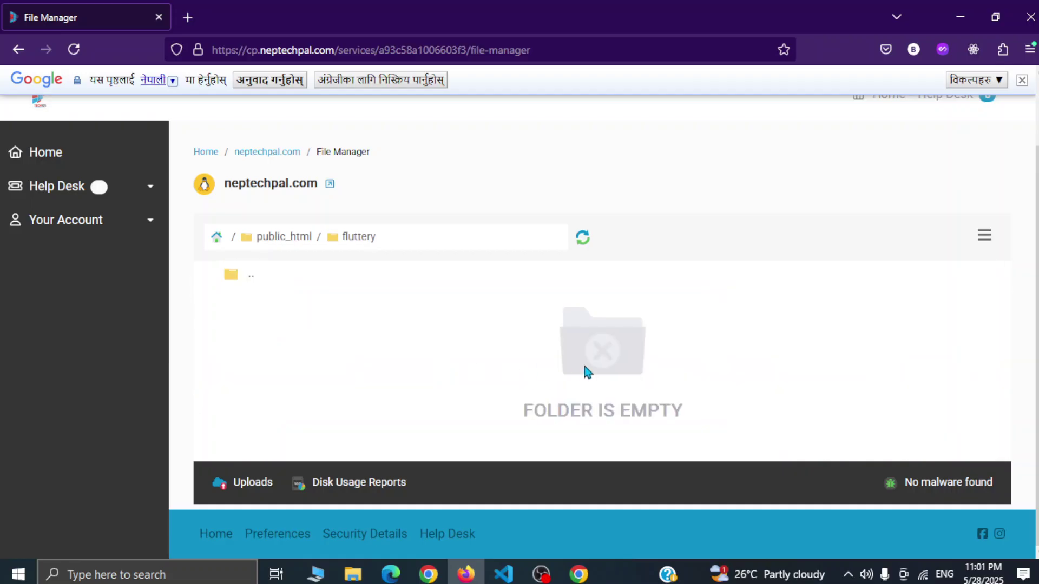
{"action": "left_click", "coordinate": [245, 487]}
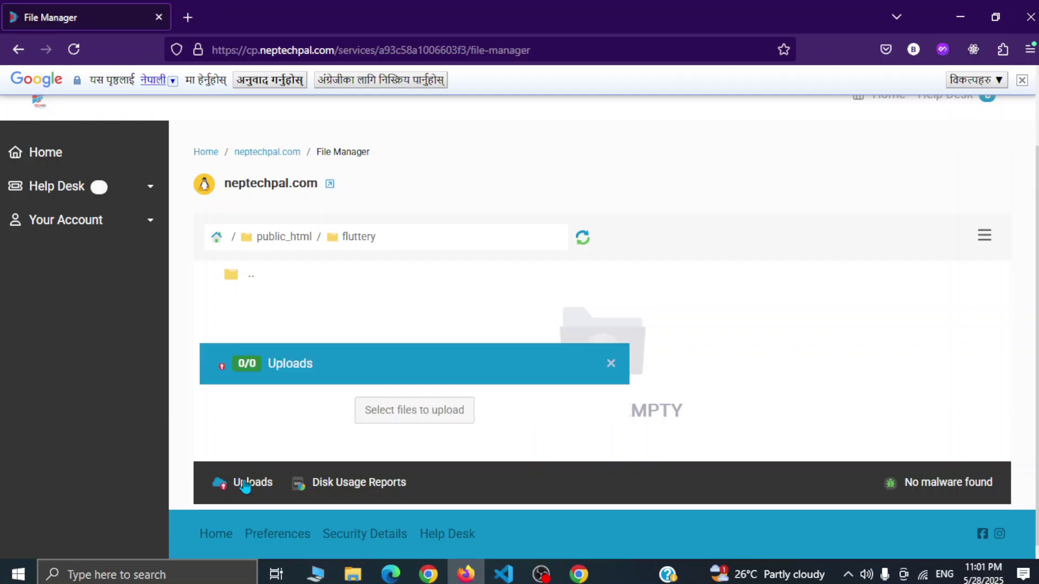
{"action": "left_click", "coordinate": [397, 416]}
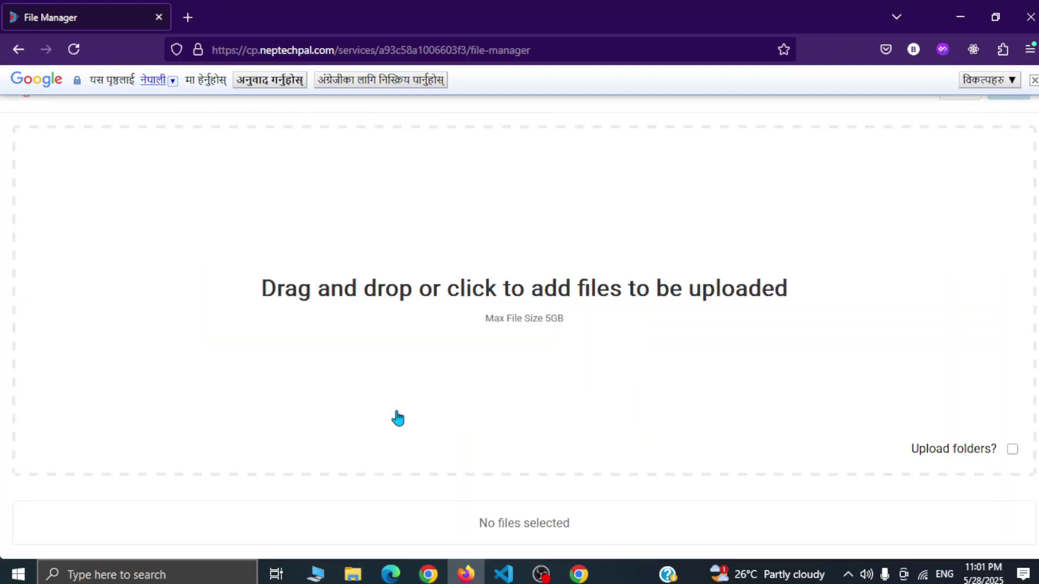
Pick flutter.zip from Desktop\Swift\swift_flutter\bibek_app\build\web as the file to upload
{"action": "left_click", "coordinate": [499, 337]}
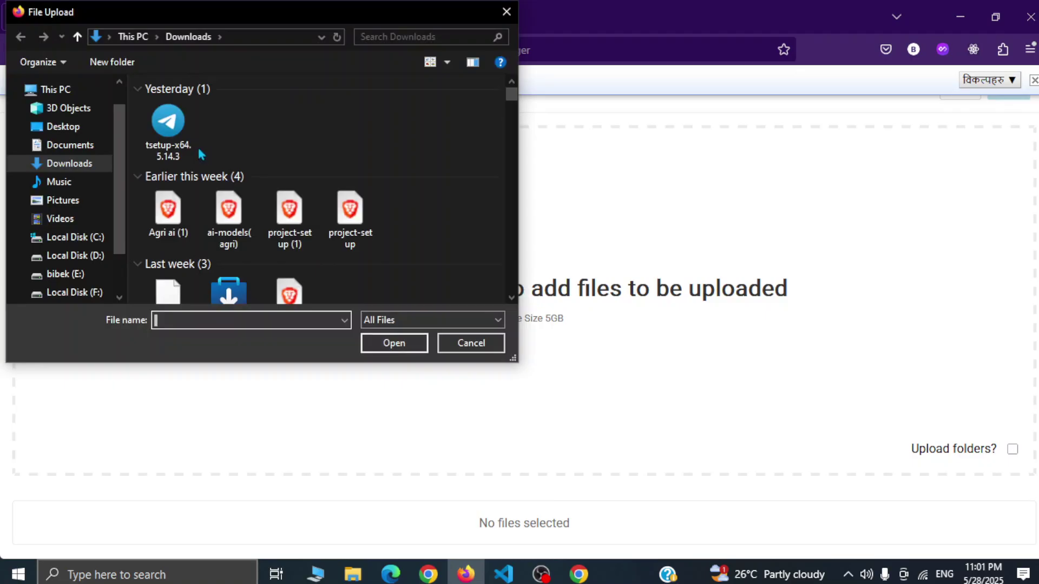
{"action": "left_click", "coordinate": [64, 127]}
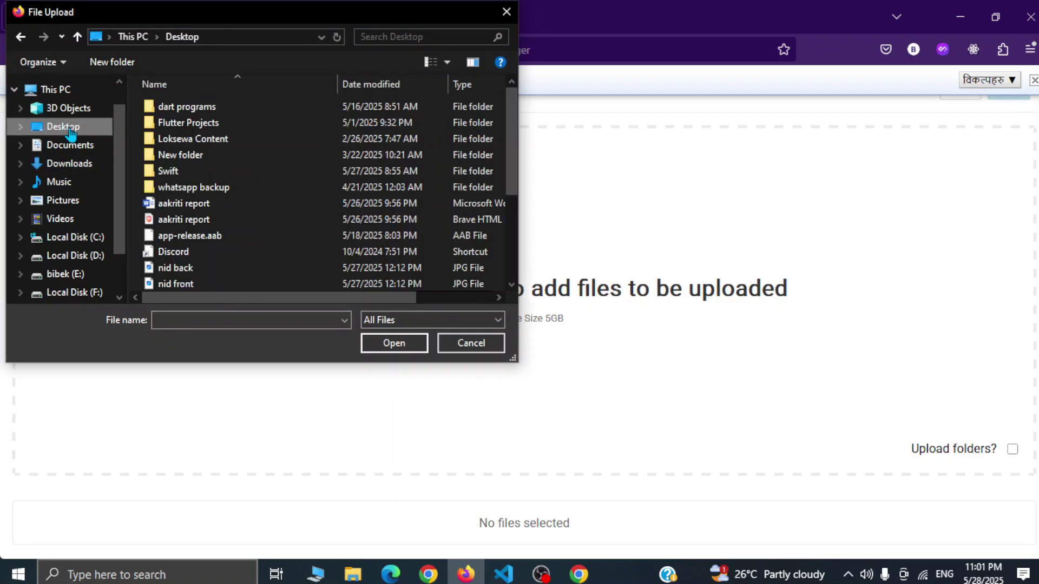
{"action": "double_click", "coordinate": [208, 172]}
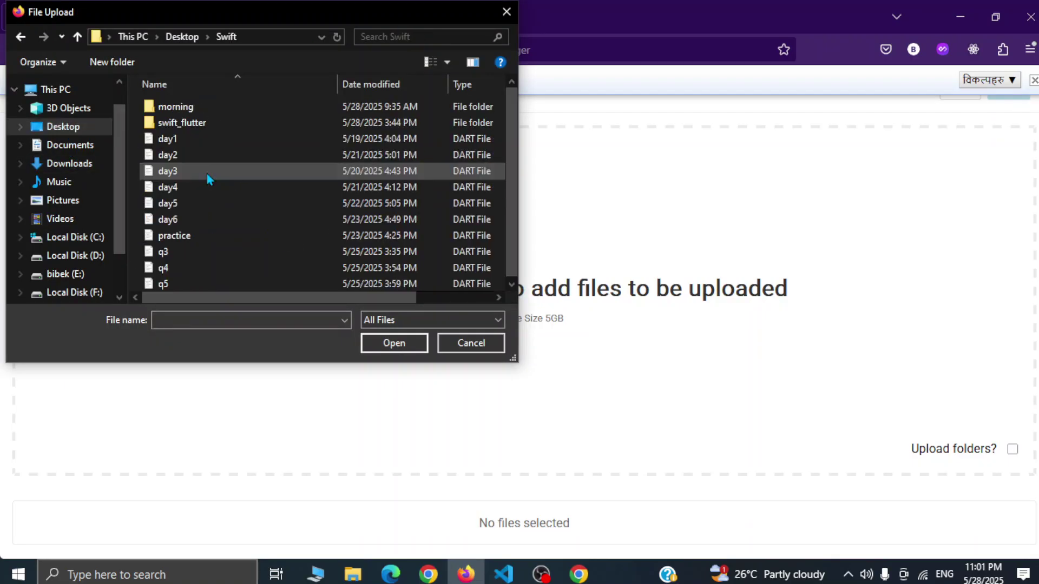
{"action": "double_click", "coordinate": [199, 123]}
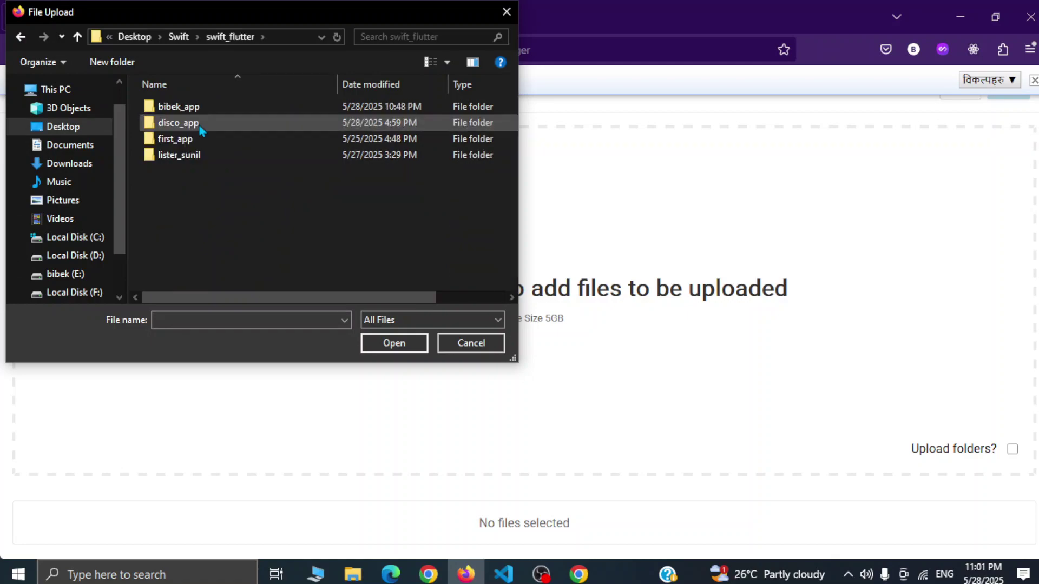
{"action": "double_click", "coordinate": [189, 108]}
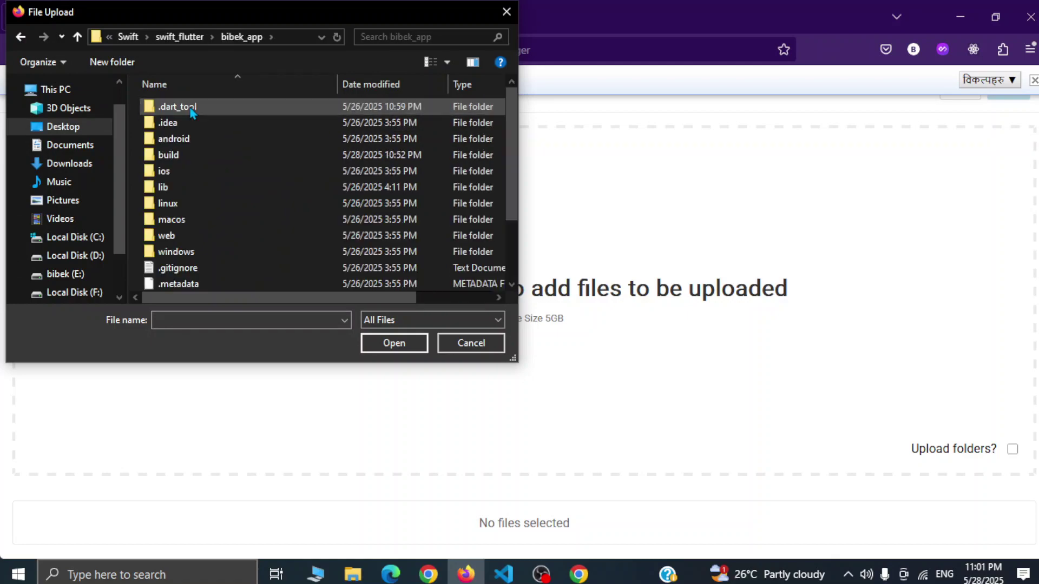
{"action": "double_click", "coordinate": [170, 157]}
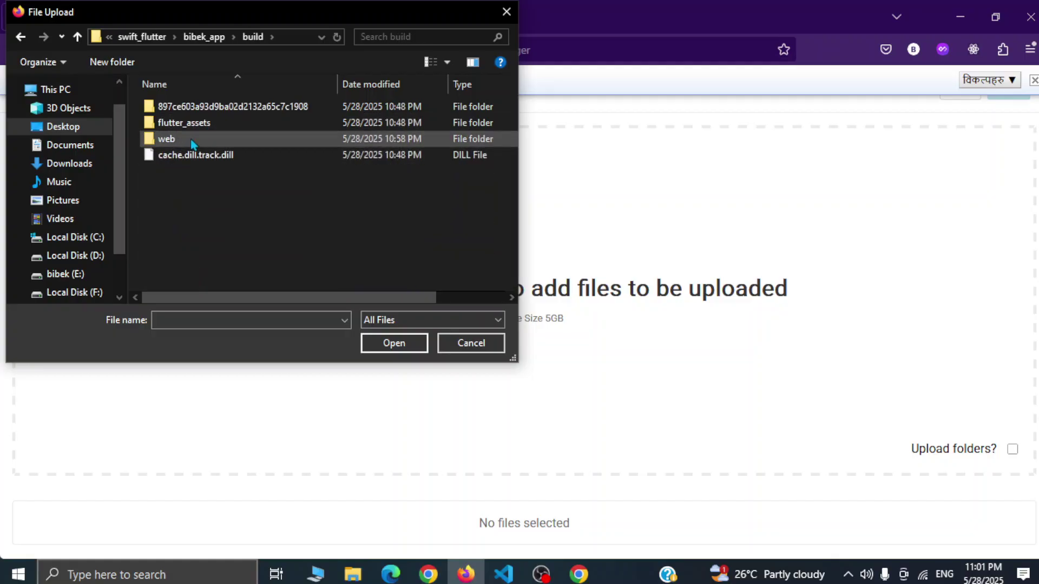
{"action": "double_click", "coordinate": [191, 138]}
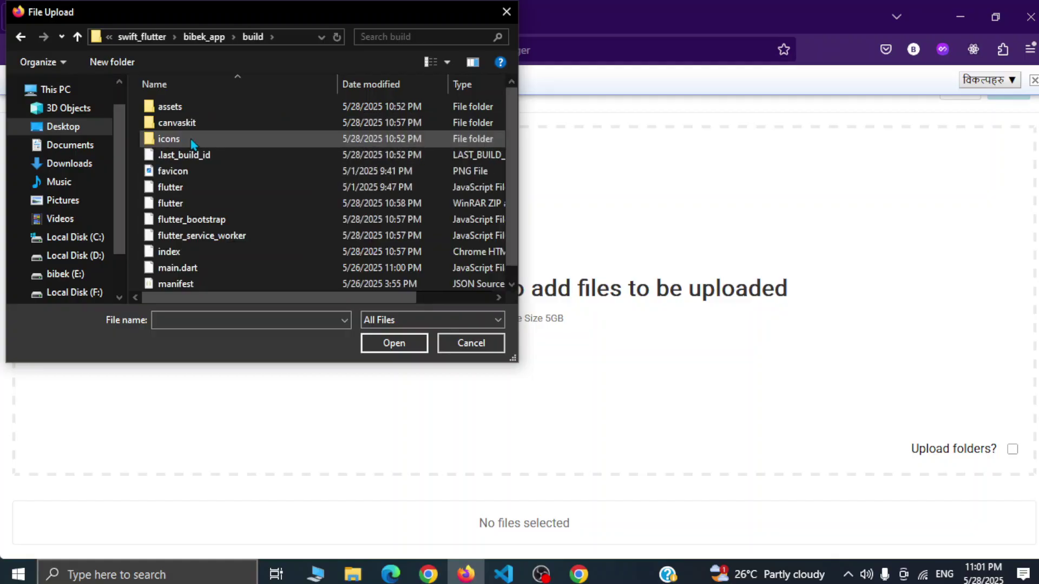
{"action": "left_click", "coordinate": [210, 204]}
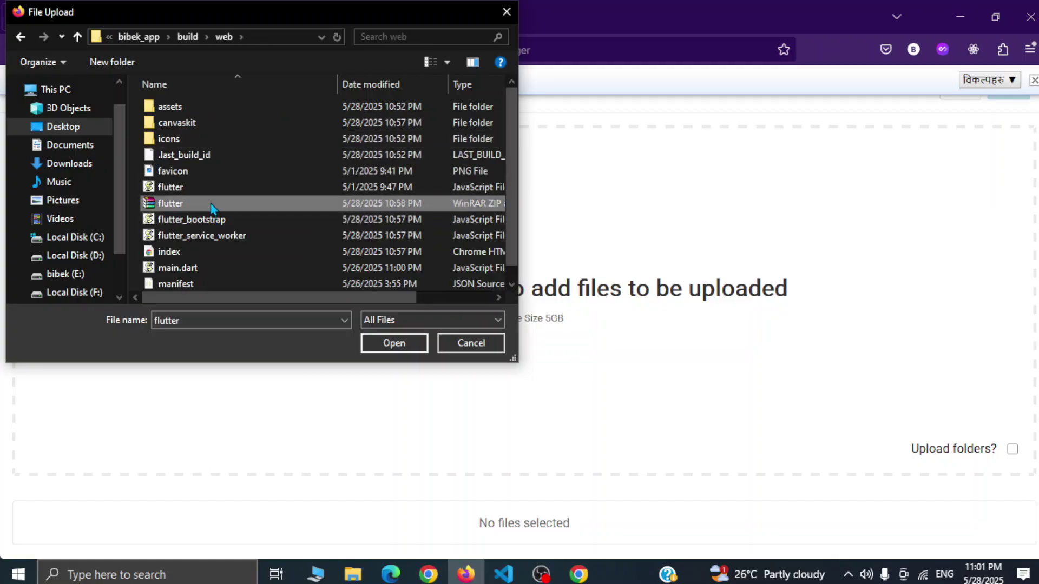
{"action": "left_click", "coordinate": [398, 344]}
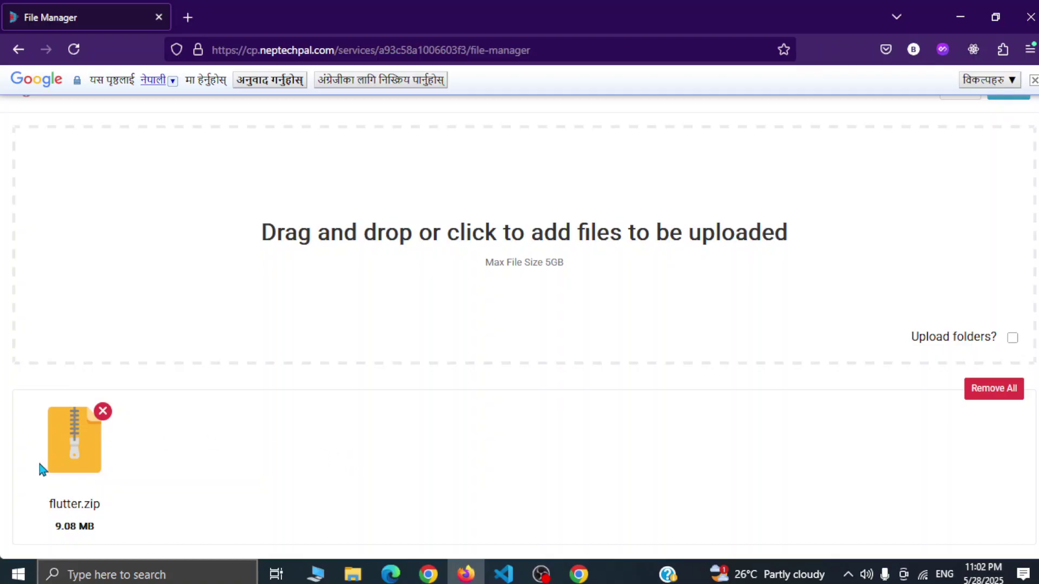
Upload flutter.zip to public_html/fluttery in the File Manager
{"action": "left_click", "coordinate": [1034, 81]}
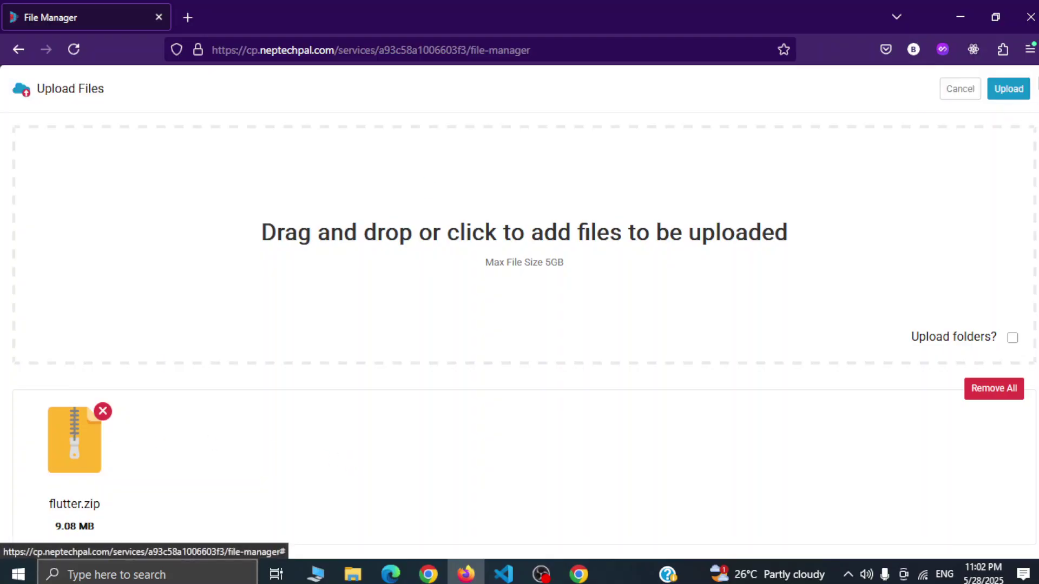
{"action": "left_click", "coordinate": [1027, 87]}
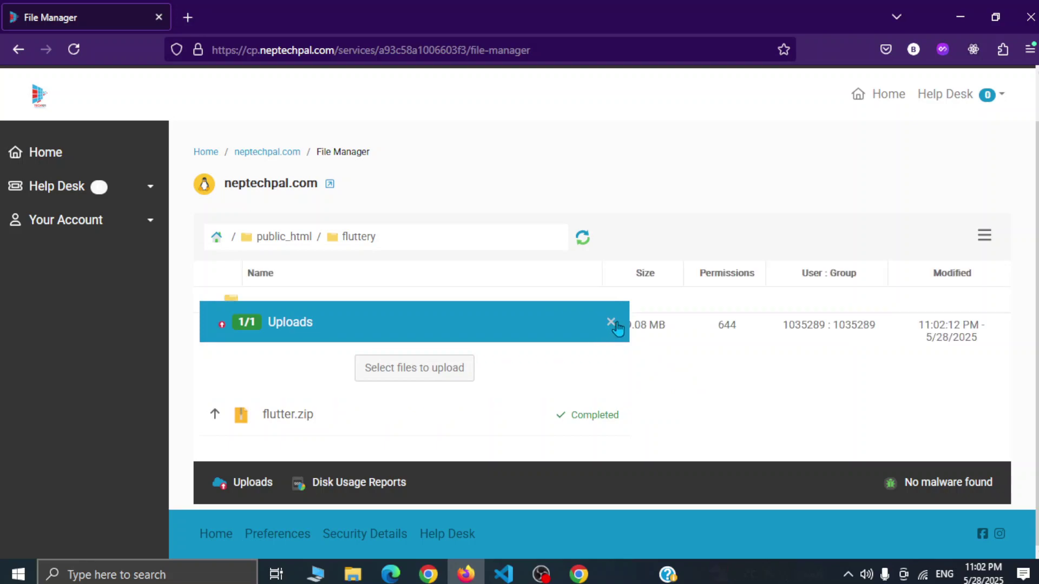
{"action": "left_click", "coordinate": [611, 322]}
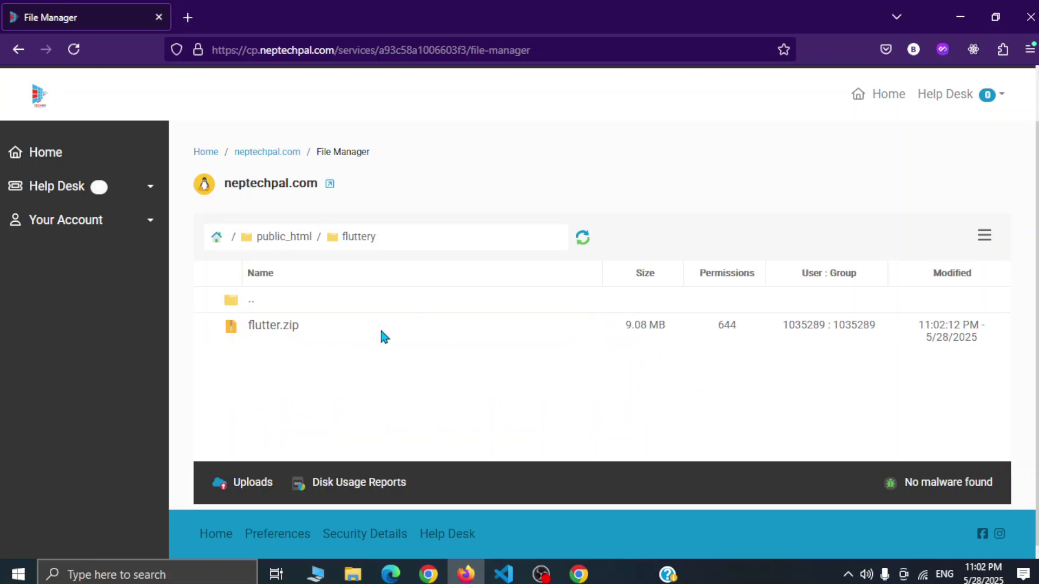
Extract flutter.zip in place and review the extracted web files like assets, canvaskit and index.html
{"action": "right_click", "coordinate": [271, 328]}
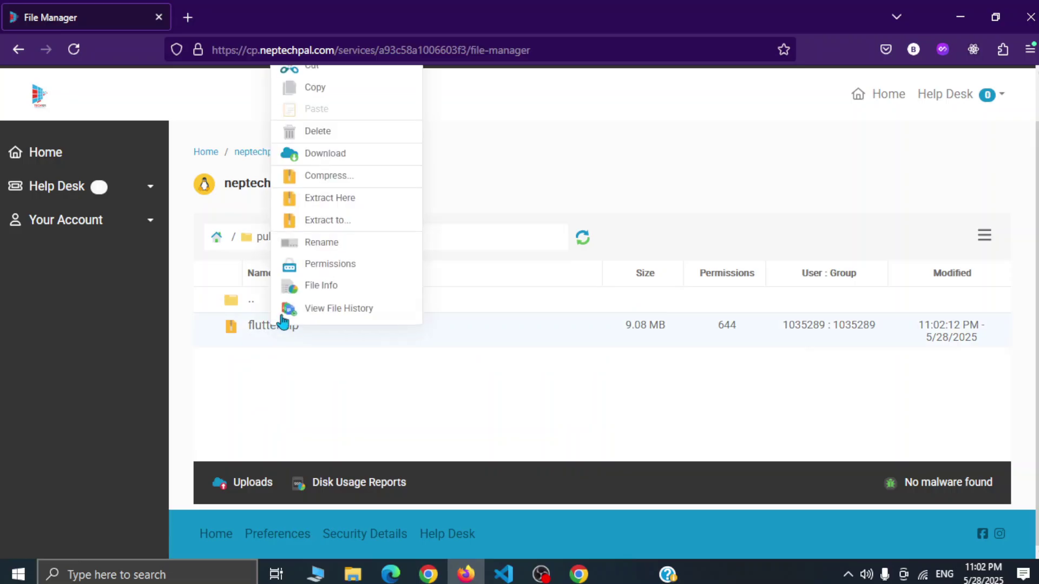
{"action": "left_click", "coordinate": [339, 197]}
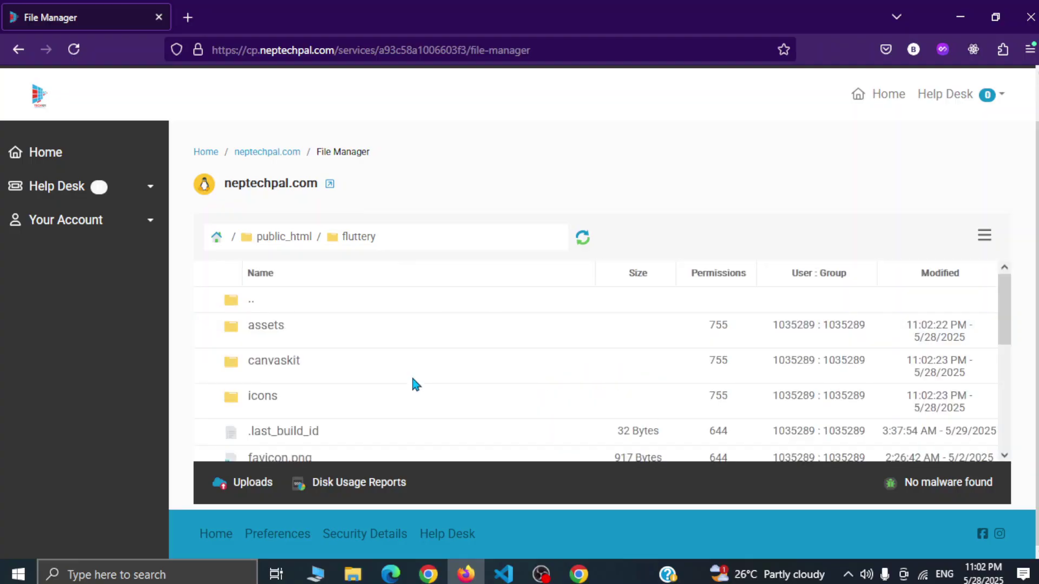
{"action": "scroll", "coordinate": [414, 380], "scroll_direction": "down", "scroll_amount": 5}
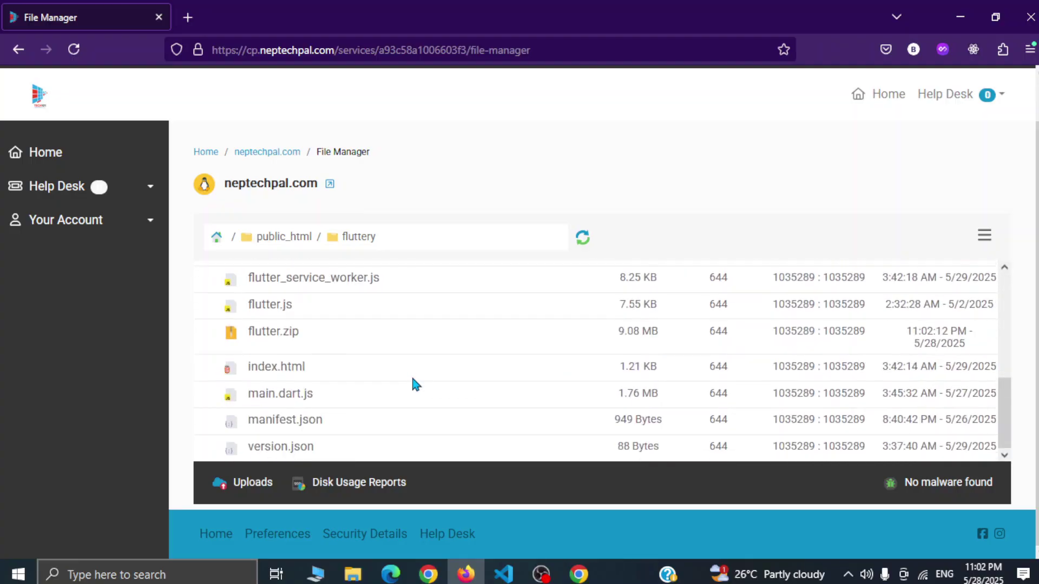
{"action": "scroll", "coordinate": [413, 381], "scroll_direction": "up", "scroll_amount": 5}
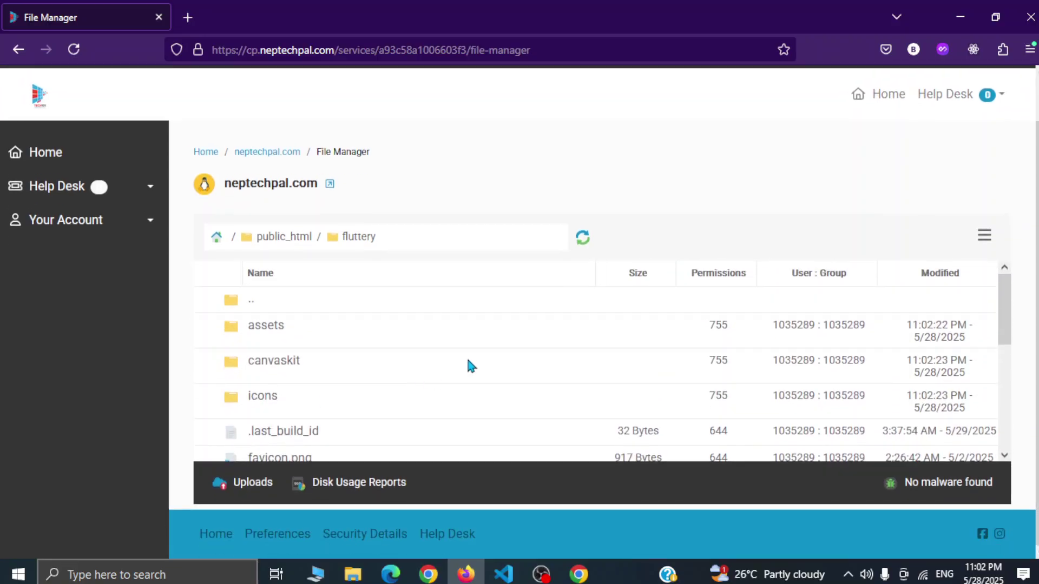
{"action": "scroll", "coordinate": [366, 364], "scroll_direction": "down", "scroll_amount": 5}
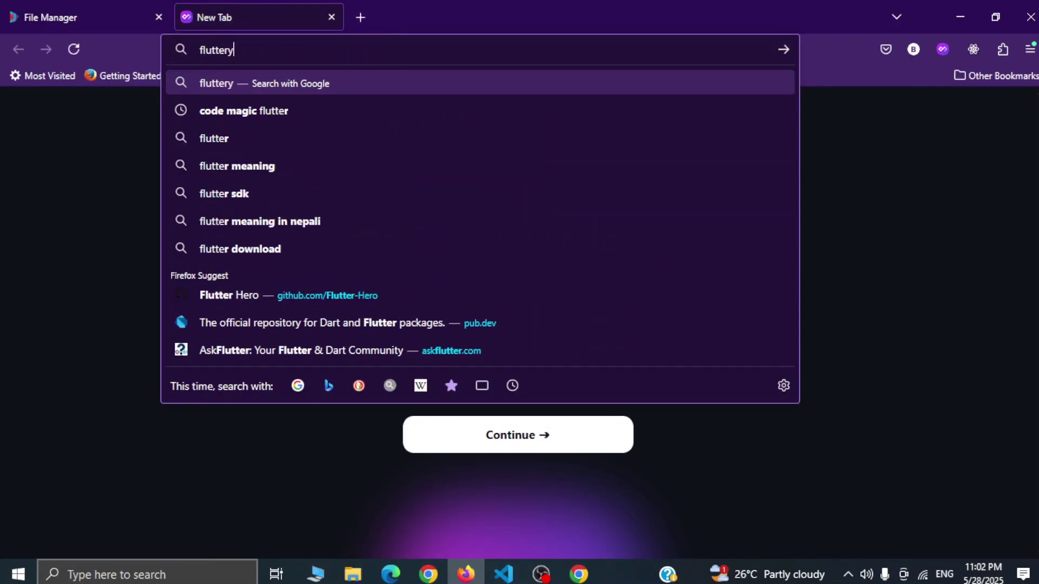
Load fluttery.neptechpal.com in the new browser tab
{"action": "type", "text": ".nep"}
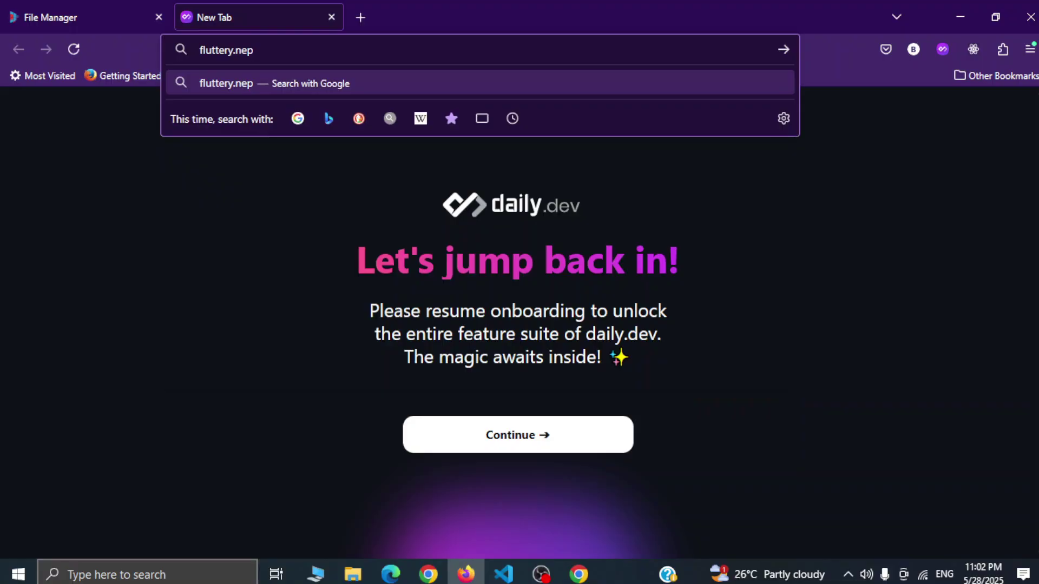
{"action": "type", "text": "techpal."}
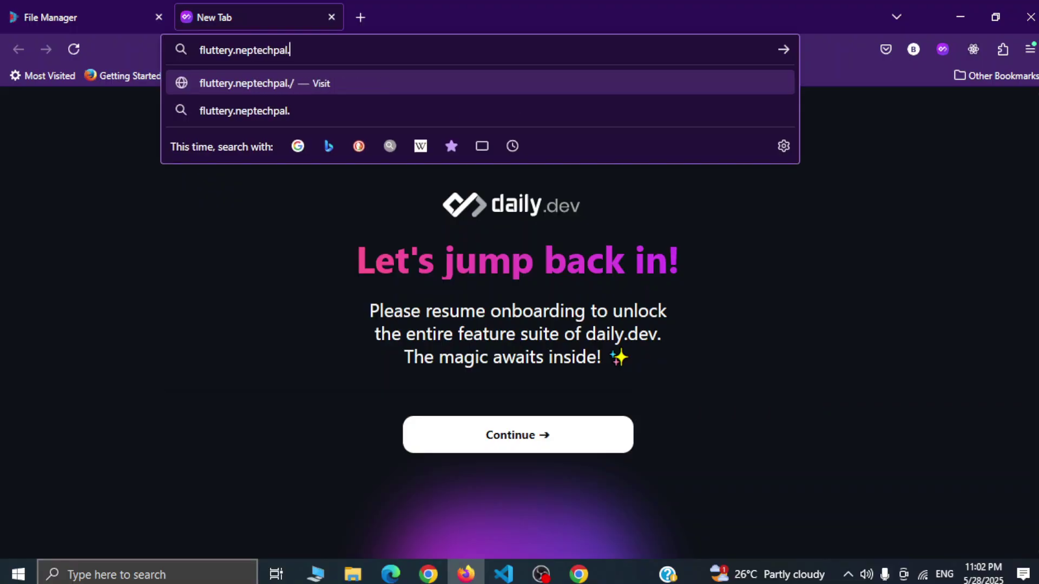
{"action": "type", "text": "com"}
{"action": "key", "text": "Return"}
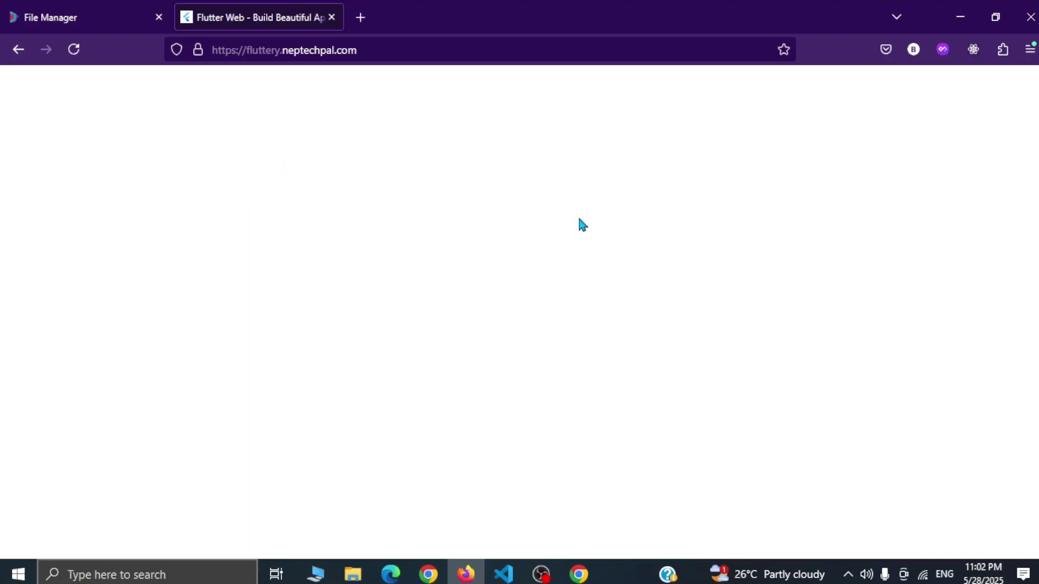
Scroll through the live site's 'Why Choose Flutter?' feature cards and back to the hero section
{"action": "scroll", "coordinate": [441, 327], "scroll_direction": "down", "scroll_amount": 5}
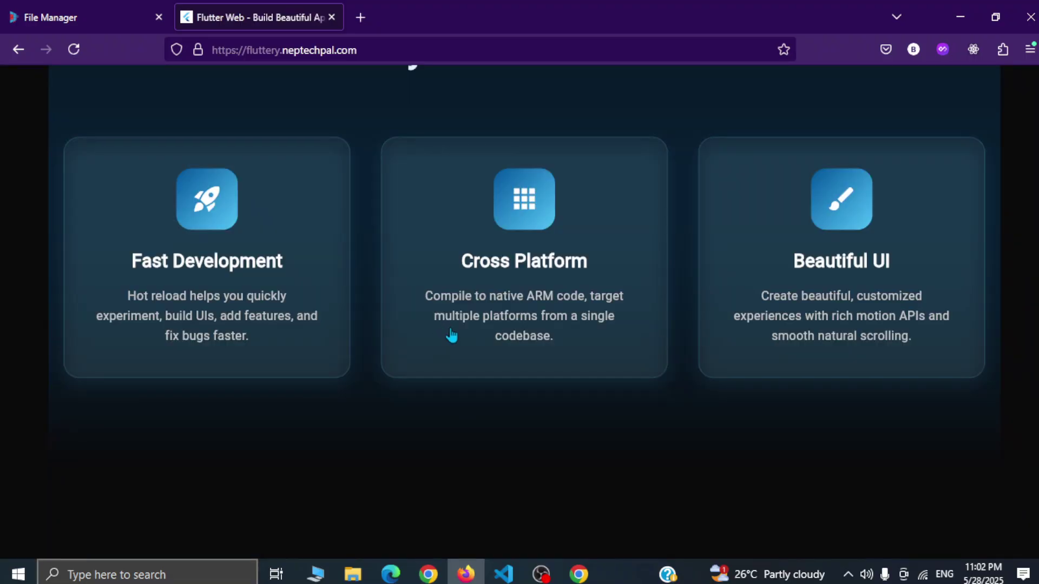
{"action": "scroll", "coordinate": [451, 334], "scroll_direction": "up", "scroll_amount": 5}
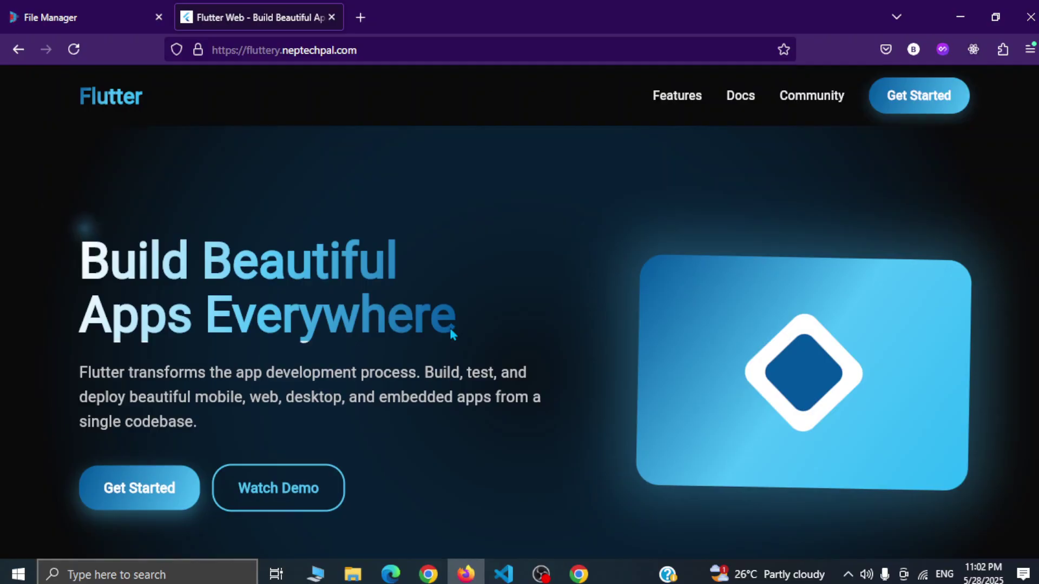
{"action": "scroll", "coordinate": [469, 333], "scroll_direction": "down", "scroll_amount": 5}
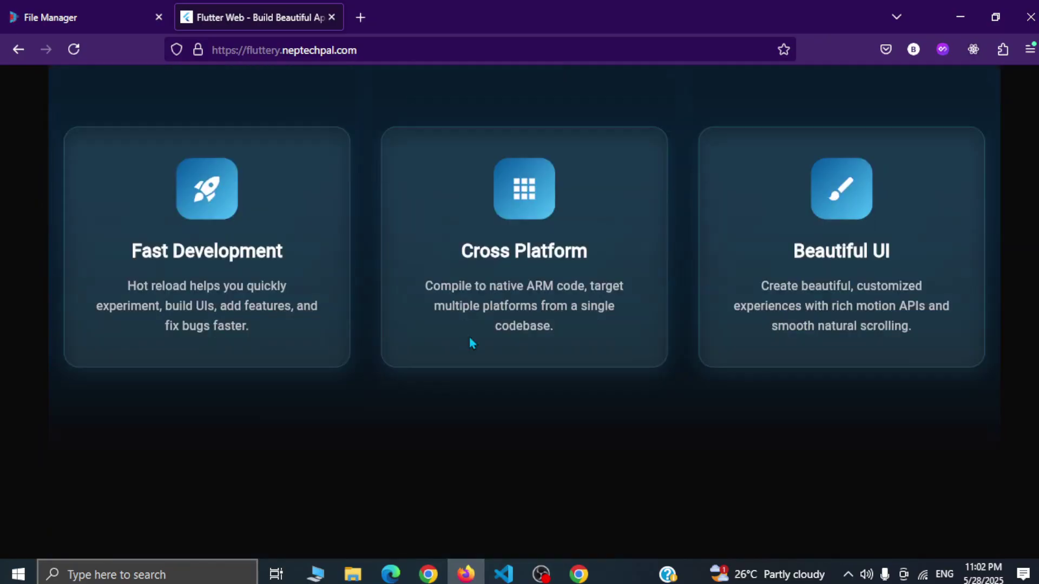
{"action": "scroll", "coordinate": [469, 336], "scroll_direction": "down", "scroll_amount": 5}
{"action": "scroll", "coordinate": [472, 333], "scroll_direction": "up", "scroll_amount": 6}
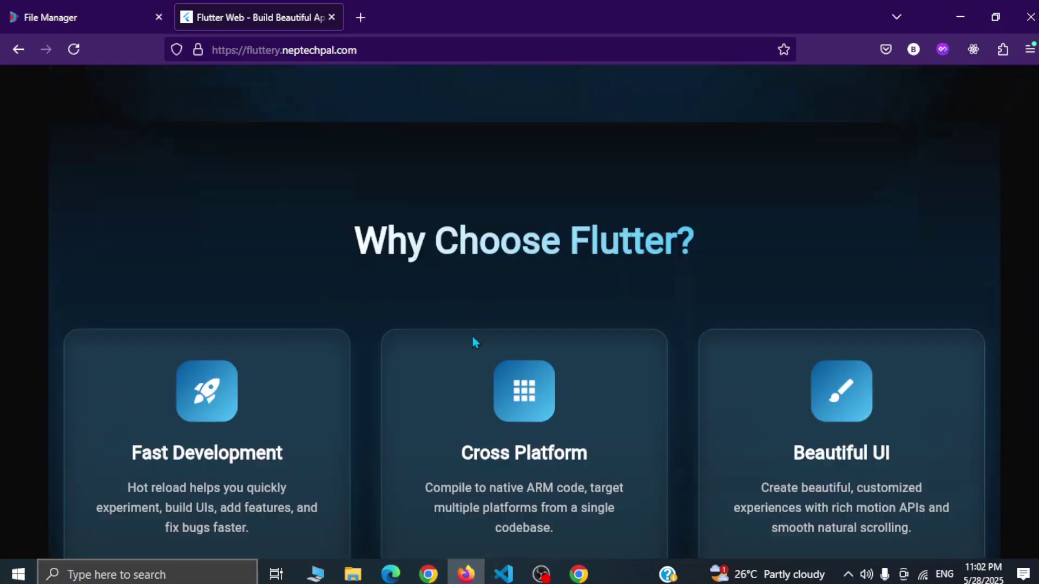
{"action": "scroll", "coordinate": [475, 342], "scroll_direction": "up", "scroll_amount": 5}
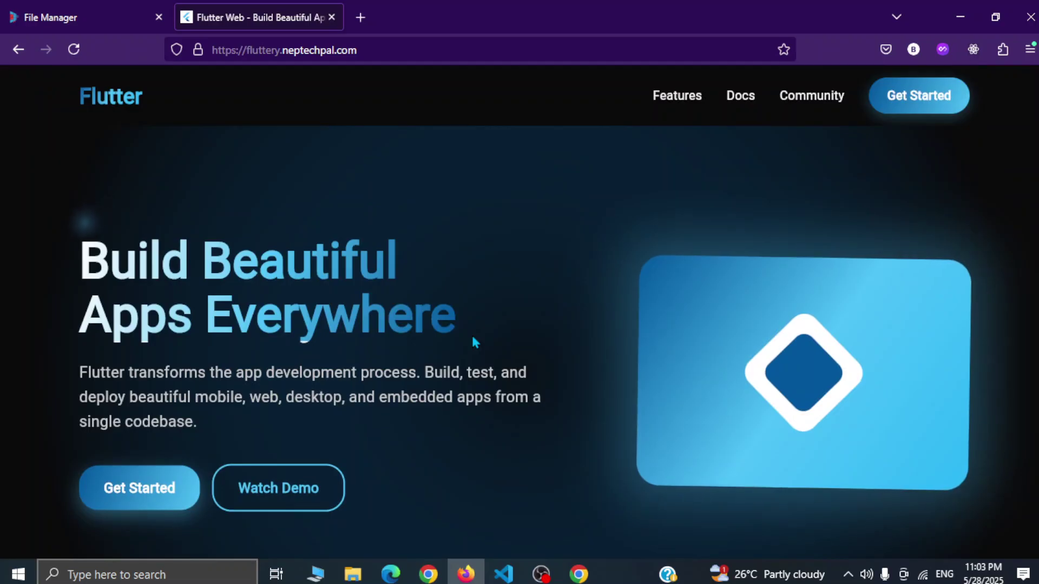